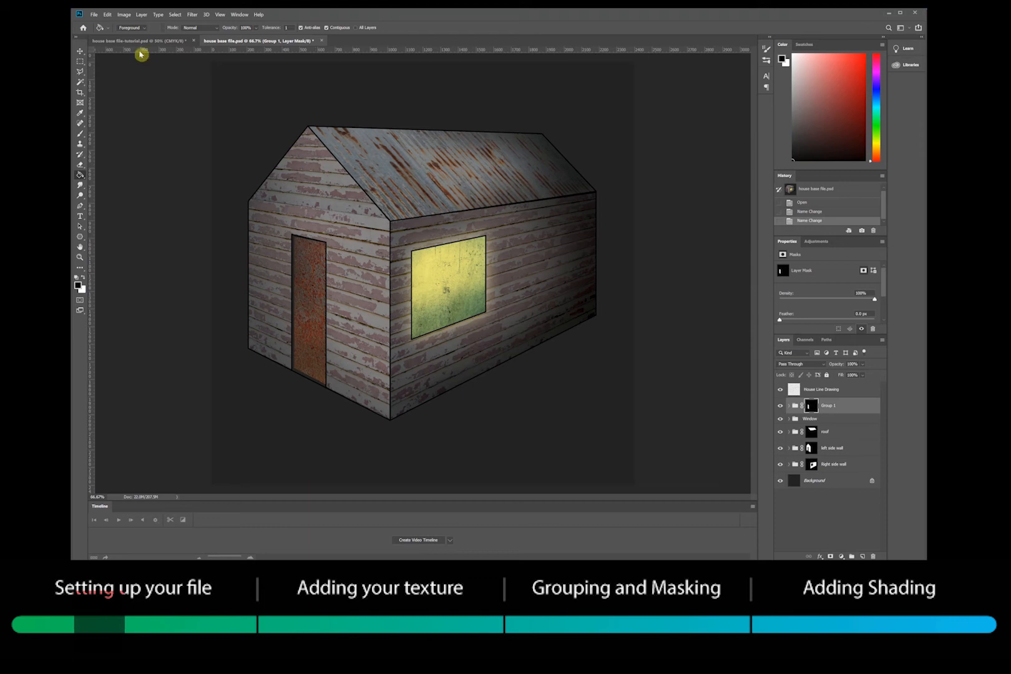
Switch to the house base file-tutorial document and make the History list taller
{"action": "left_click", "coordinate": [139, 41]}
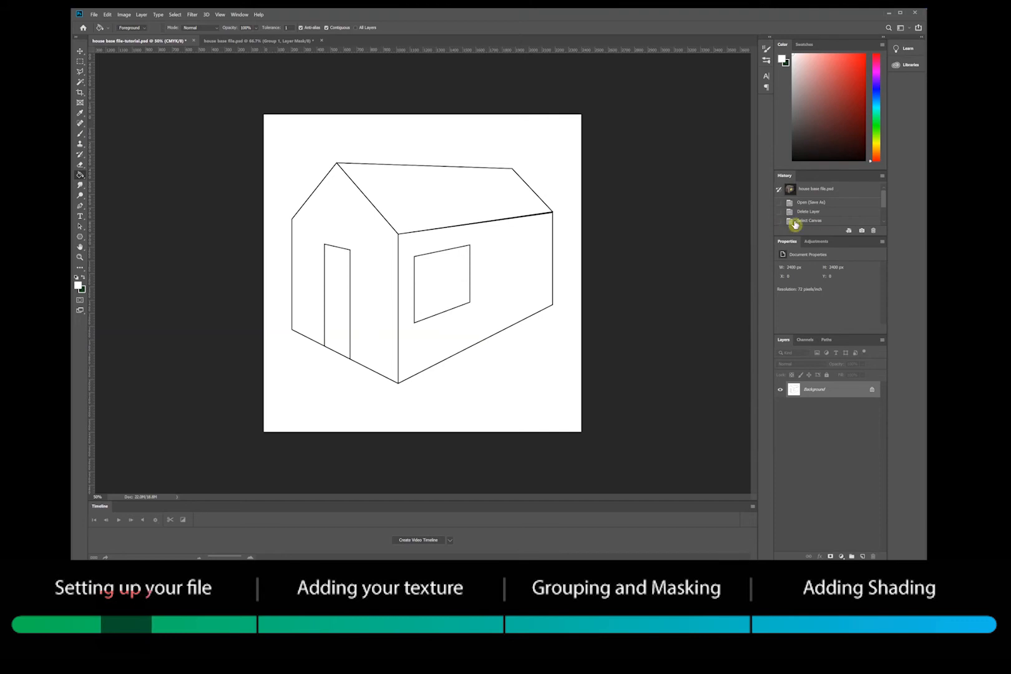
{"action": "left_click_drag", "start_coordinate": [863, 236], "coordinate": [858, 275]}
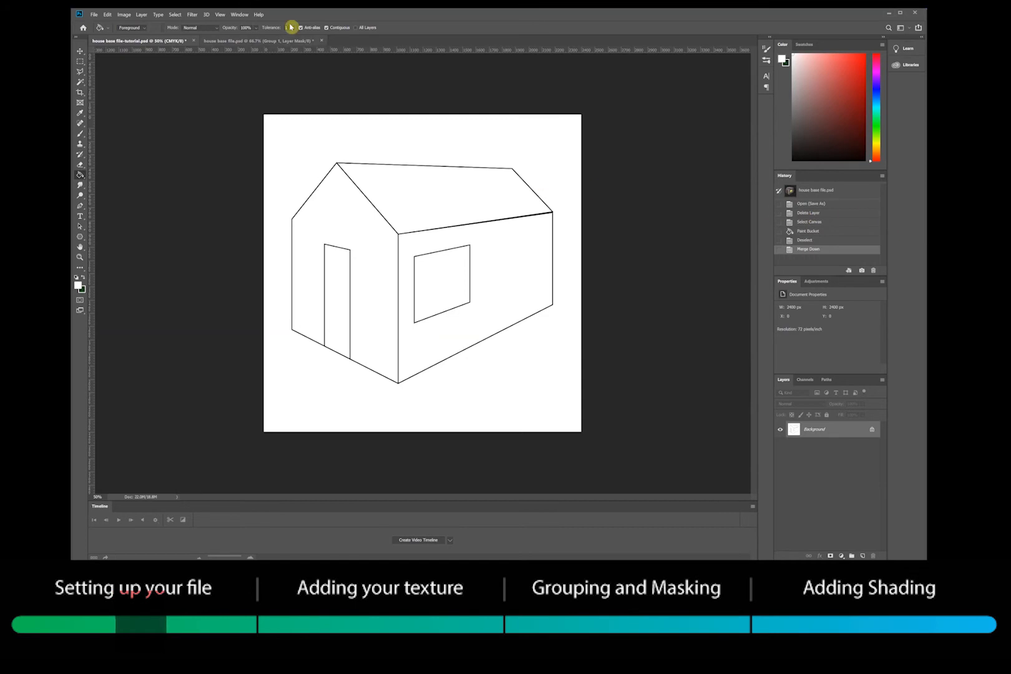
{"action": "left_click", "coordinate": [240, 14]}
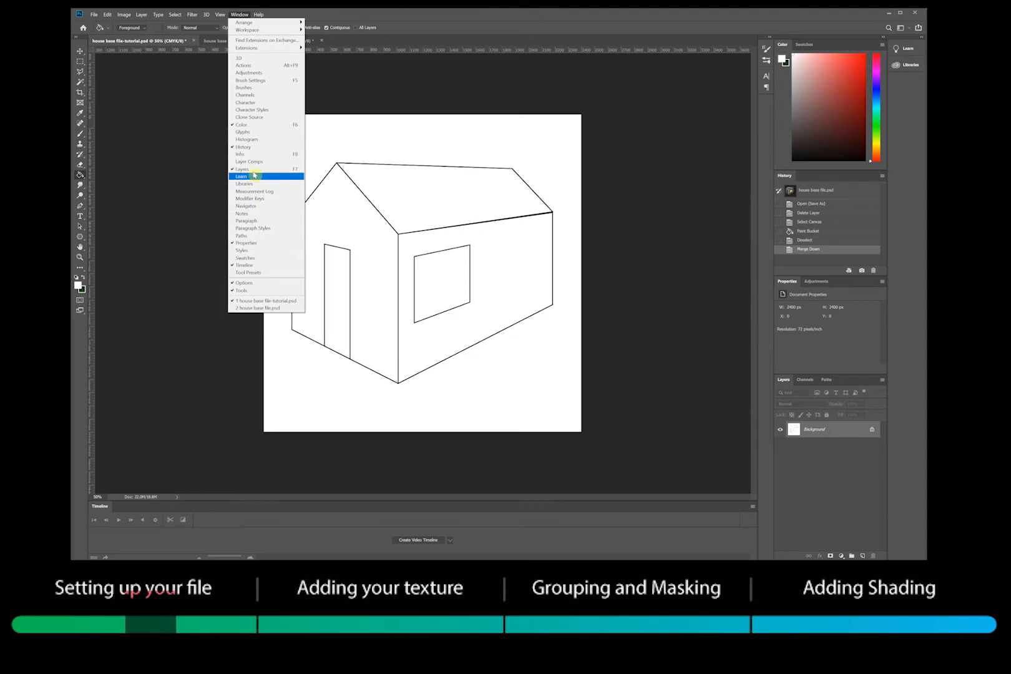
{"action": "left_click", "coordinate": [416, 28]}
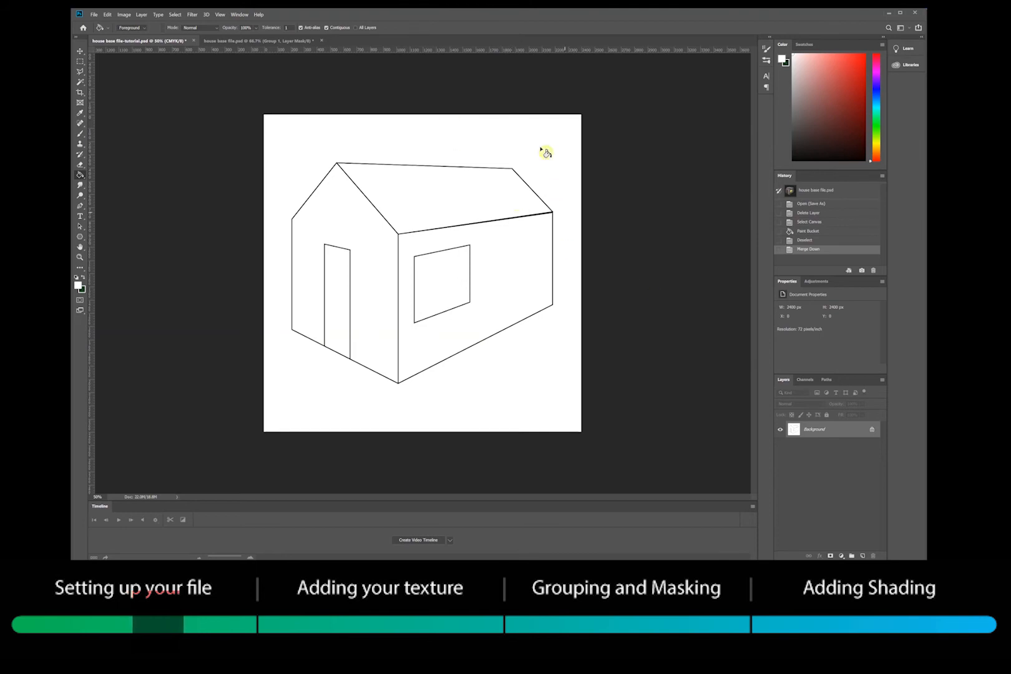
Convert the background into a layer named House Line Drawing and set its blend mode to Multiply
{"action": "right_click", "coordinate": [825, 433]}
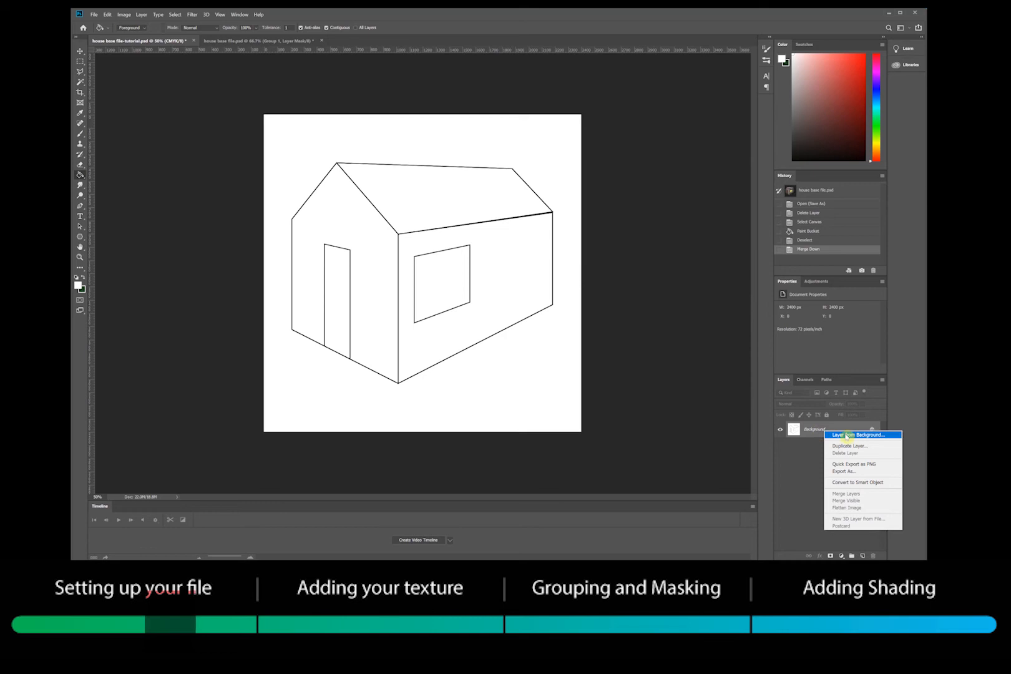
{"action": "left_click", "coordinate": [847, 435]}
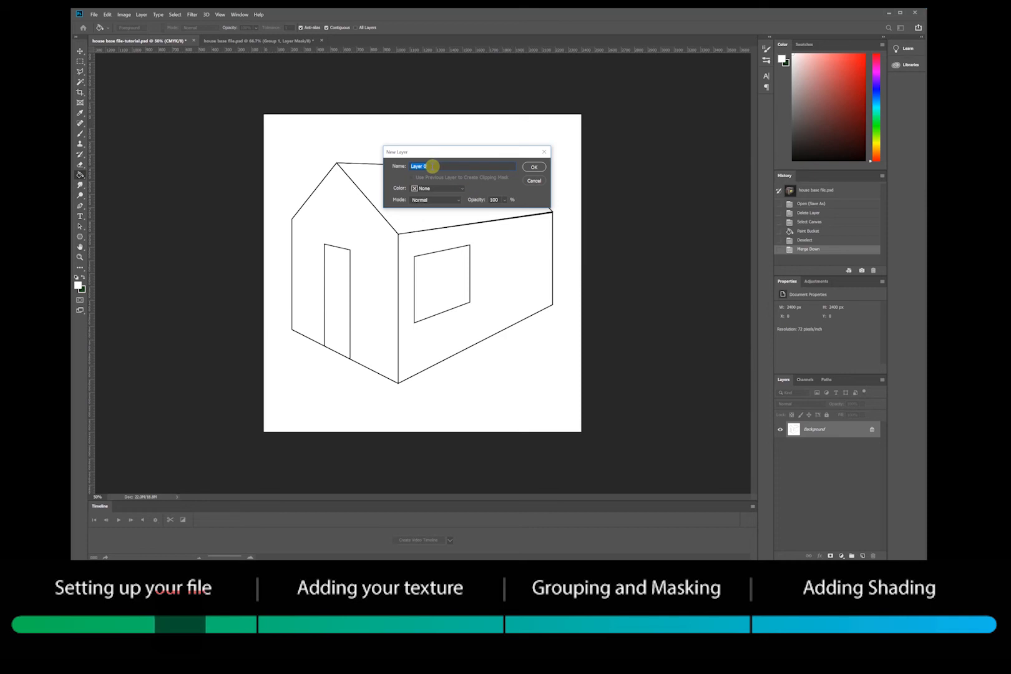
{"action": "type", "text": "House Line Drawing"}
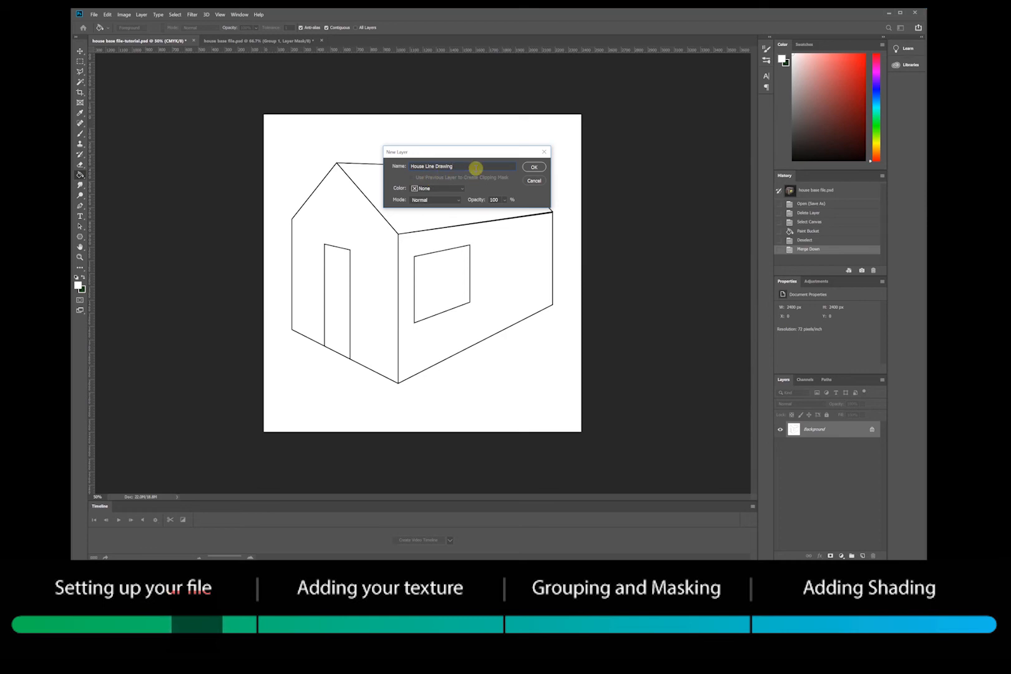
{"action": "left_click", "coordinate": [535, 169]}
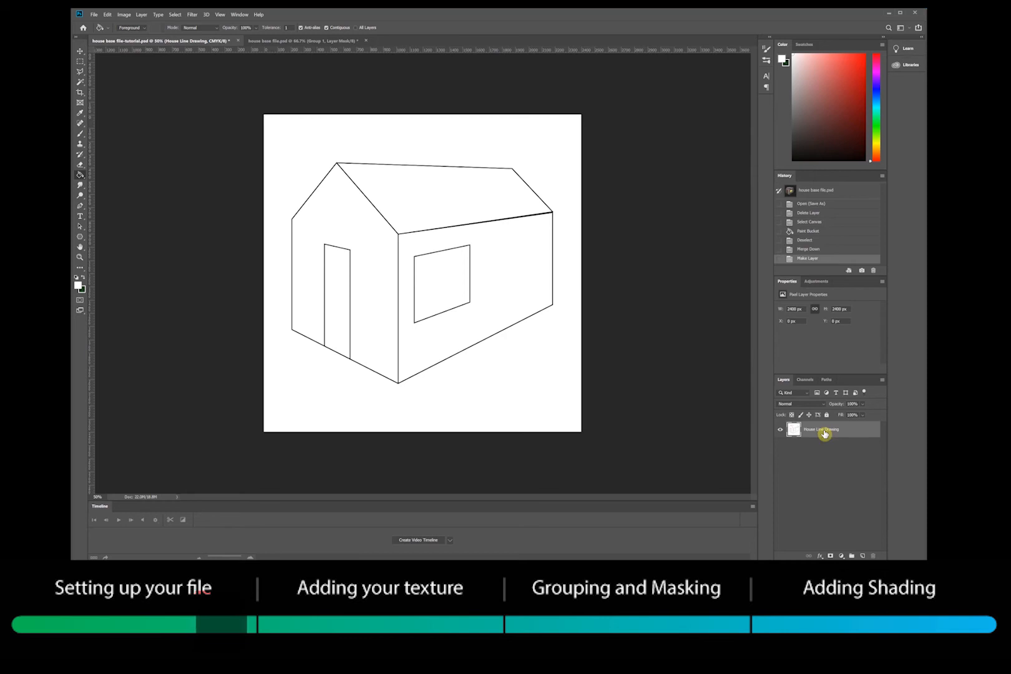
{"action": "left_click", "coordinate": [800, 406]}
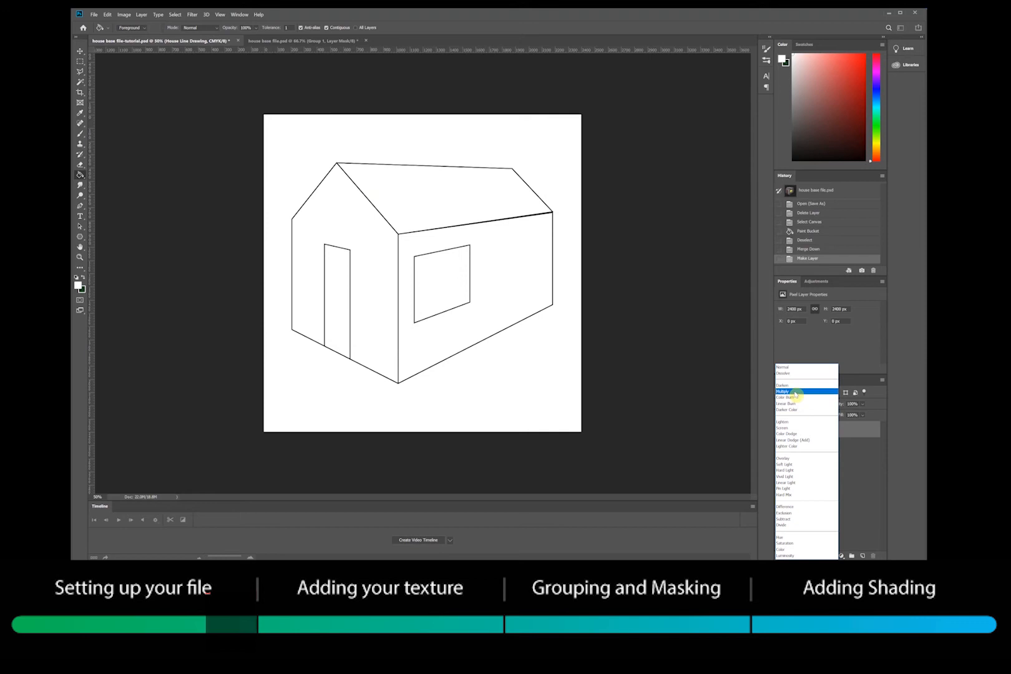
{"action": "left_click", "coordinate": [796, 394]}
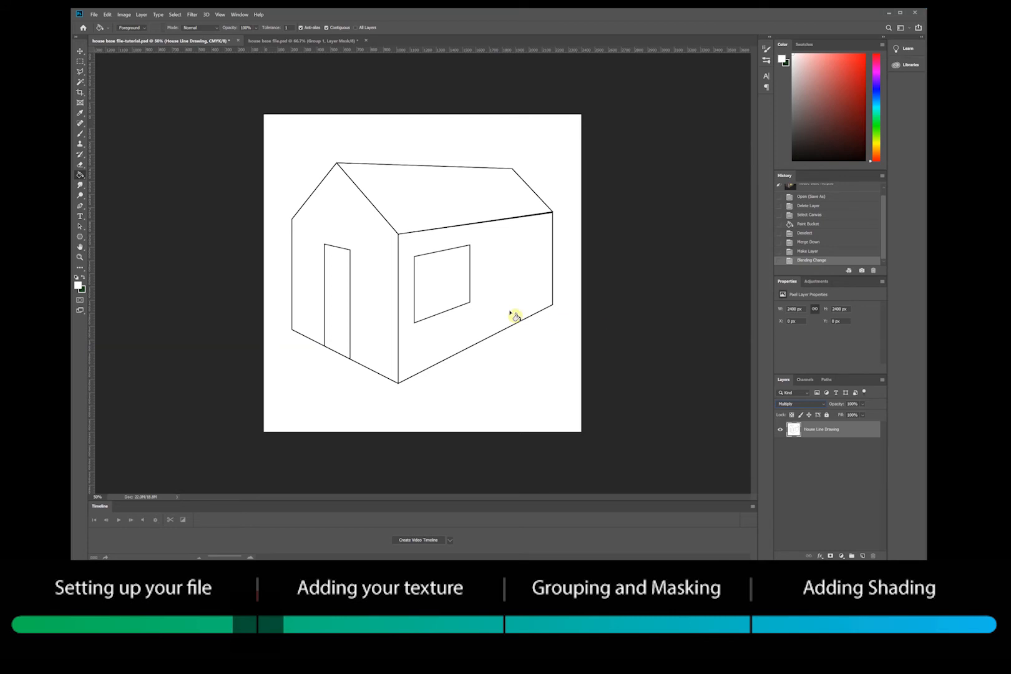
Switch to the Chrome browser and search Google Images for "weatherboard texture"
{"action": "key", "text": "ctrl+plus"}
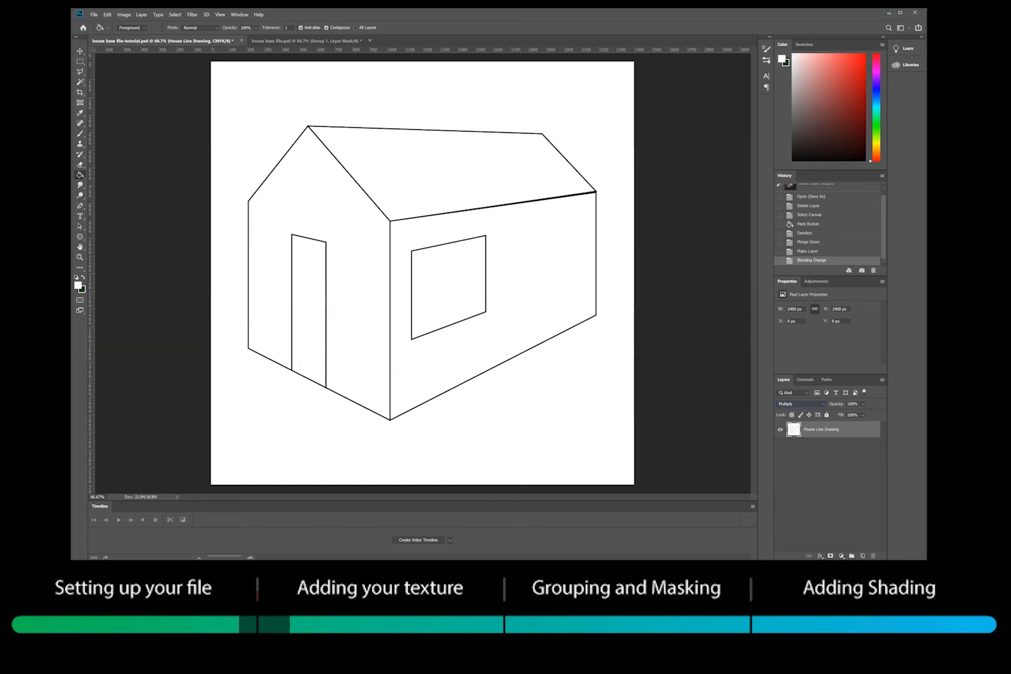
{"action": "left_click", "coordinate": [335, 549]}
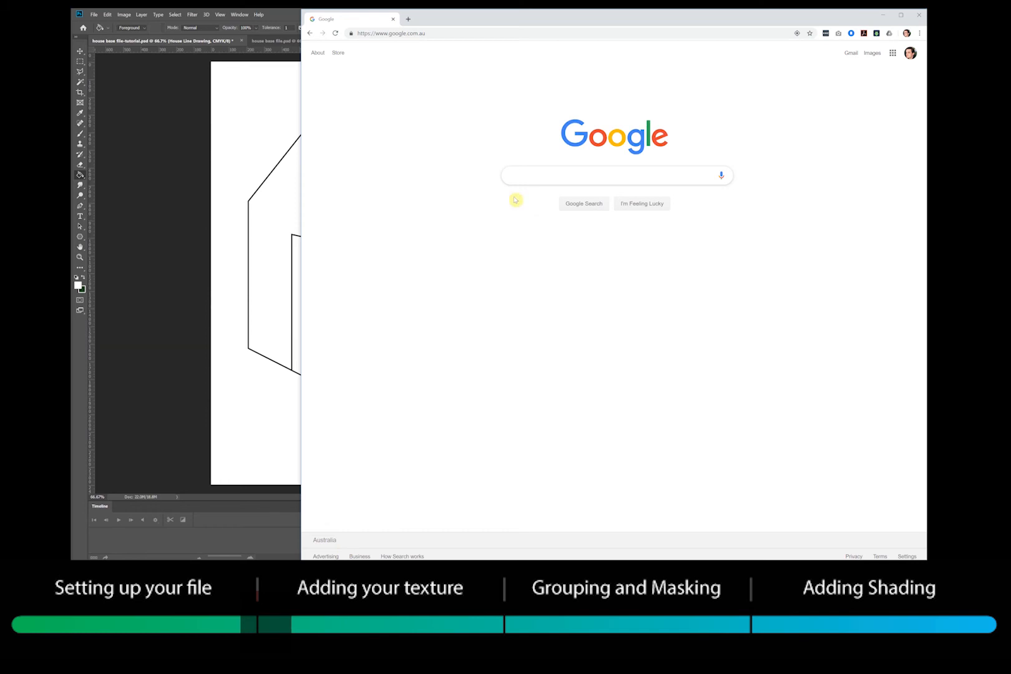
{"action": "left_click", "coordinate": [533, 175]}
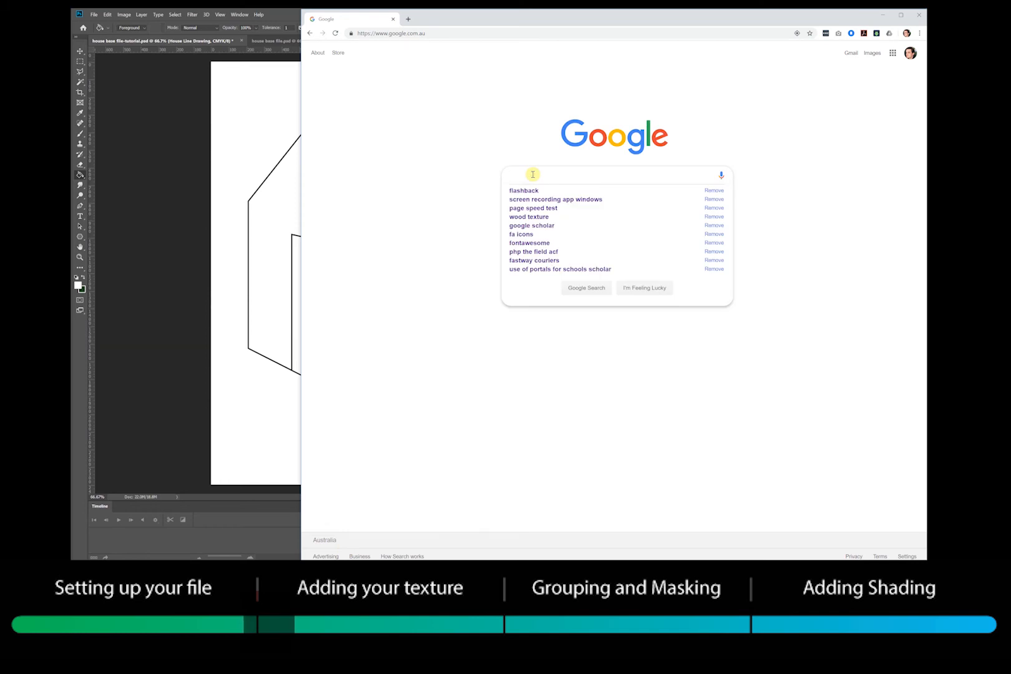
{"action": "type", "text": "weatherboard"}
{"action": "type", "text": "texture"}
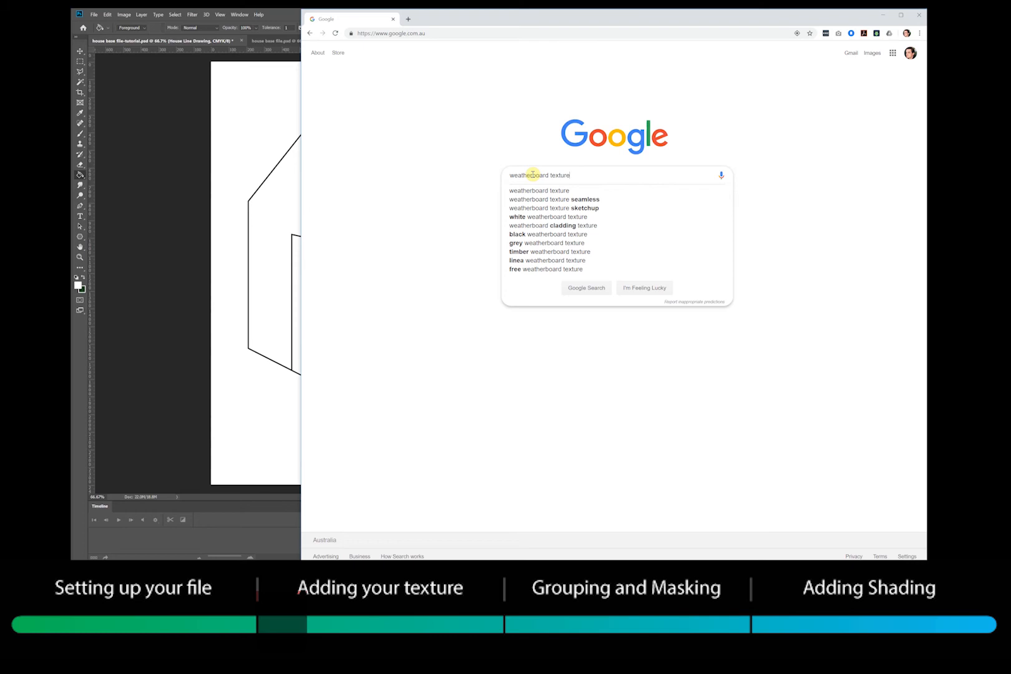
{"action": "key", "text": "Return"}
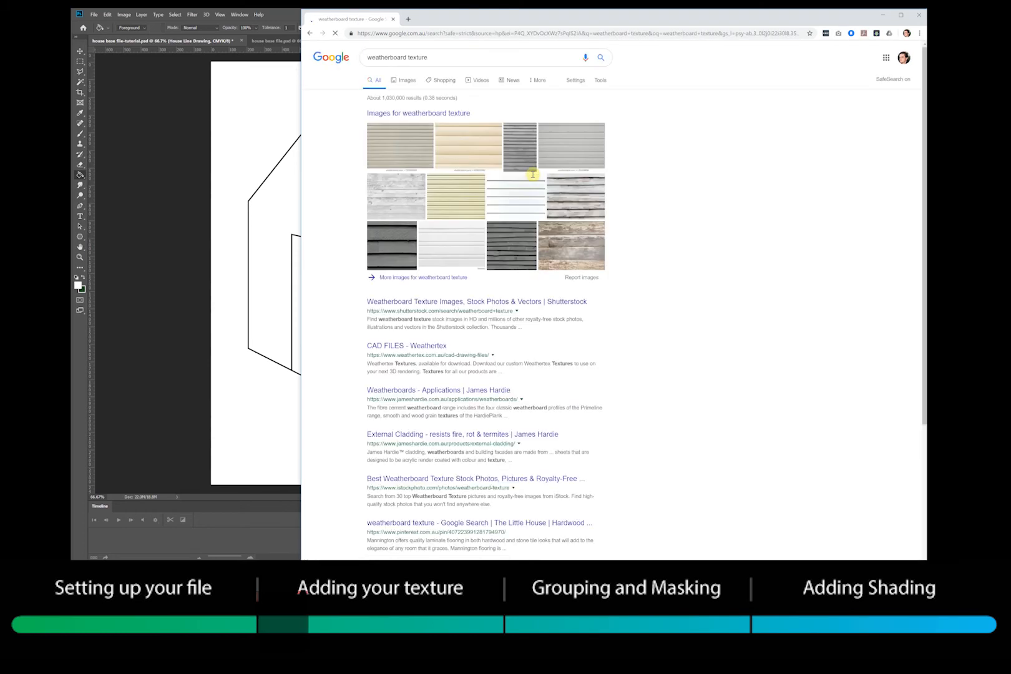
{"action": "left_click", "coordinate": [406, 90]}
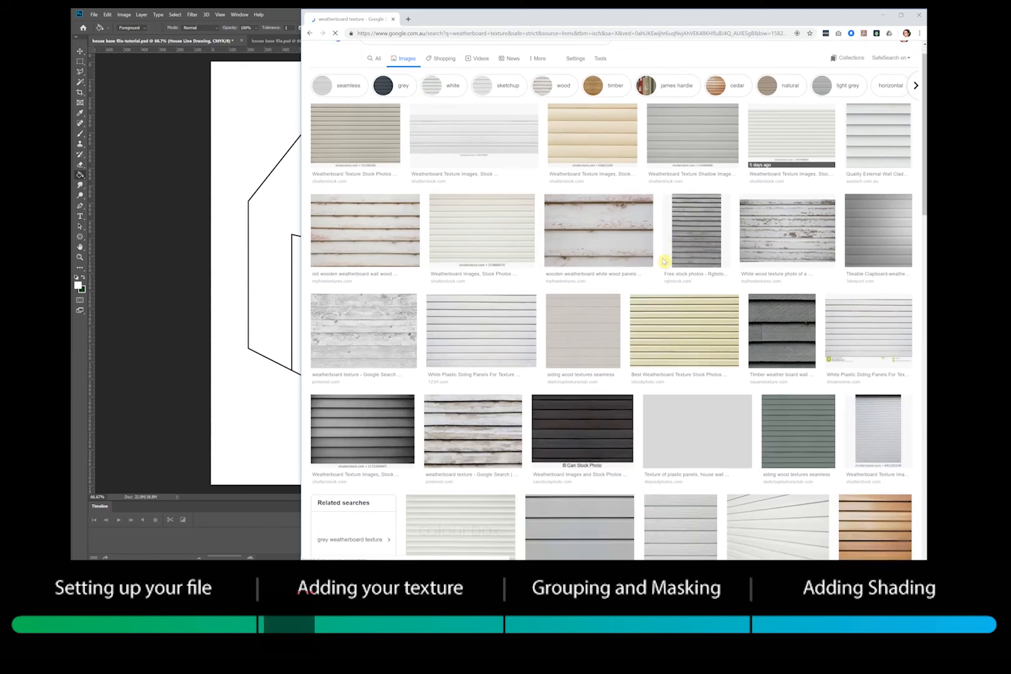
Examine the weatherboard image results for a texture suitable for the house walls
{"action": "scroll", "coordinate": [664, 261], "scroll_direction": "down", "scroll_amount": 1}
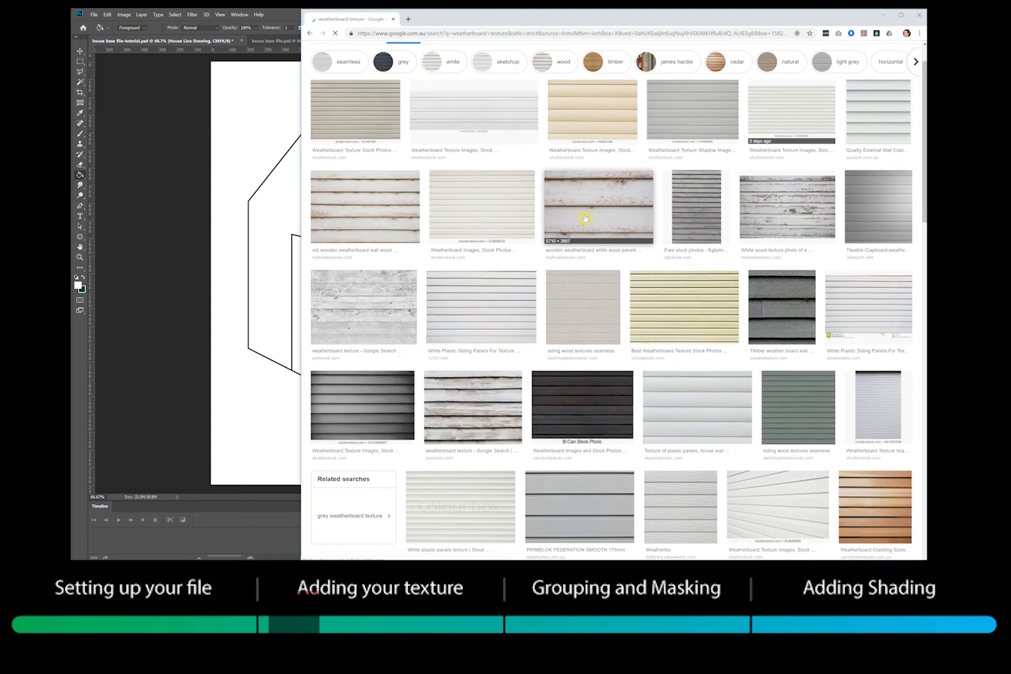
{"action": "scroll", "coordinate": [586, 217], "scroll_direction": "down", "scroll_amount": 4}
{"action": "scroll", "coordinate": [585, 217], "scroll_direction": "down", "scroll_amount": 5}
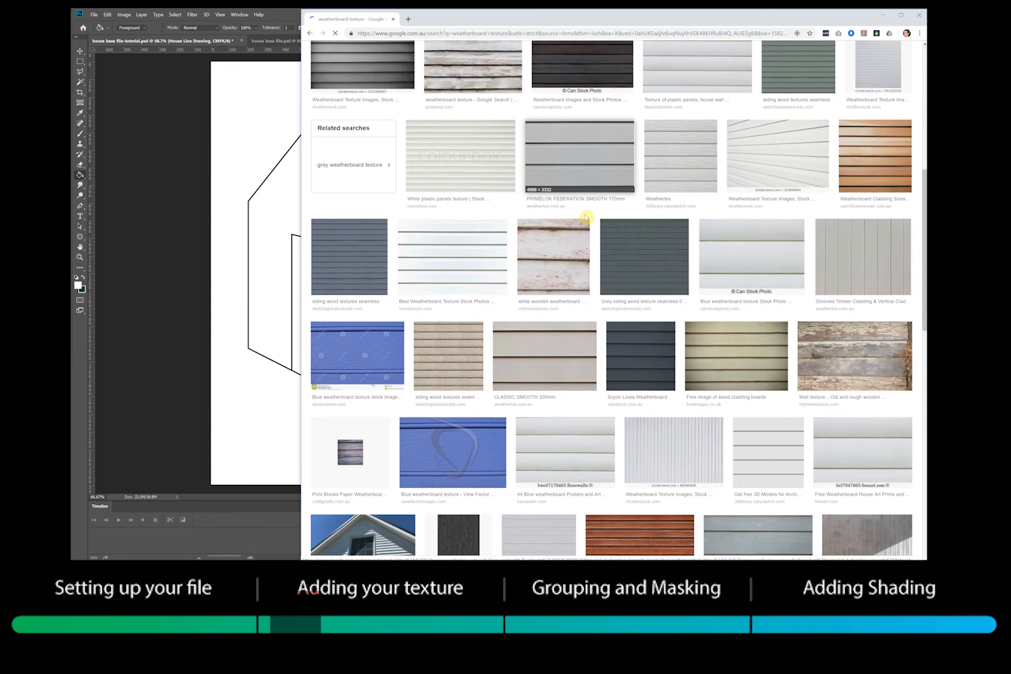
{"action": "scroll", "coordinate": [586, 217], "scroll_direction": "down", "scroll_amount": 3}
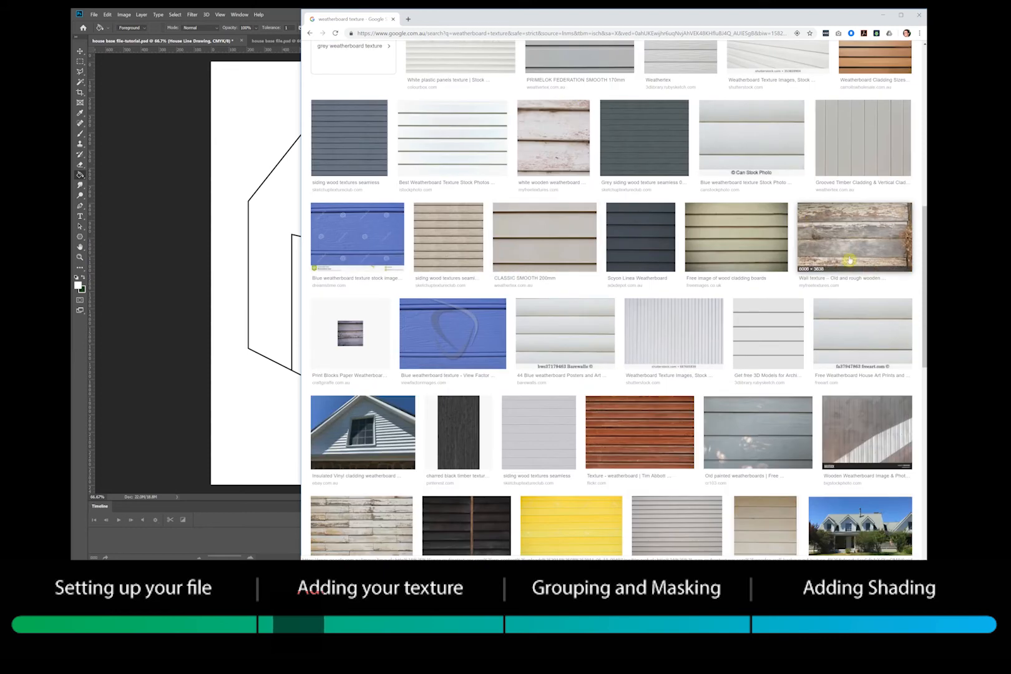
{"action": "scroll", "coordinate": [673, 278], "scroll_direction": "up", "scroll_amount": 4}
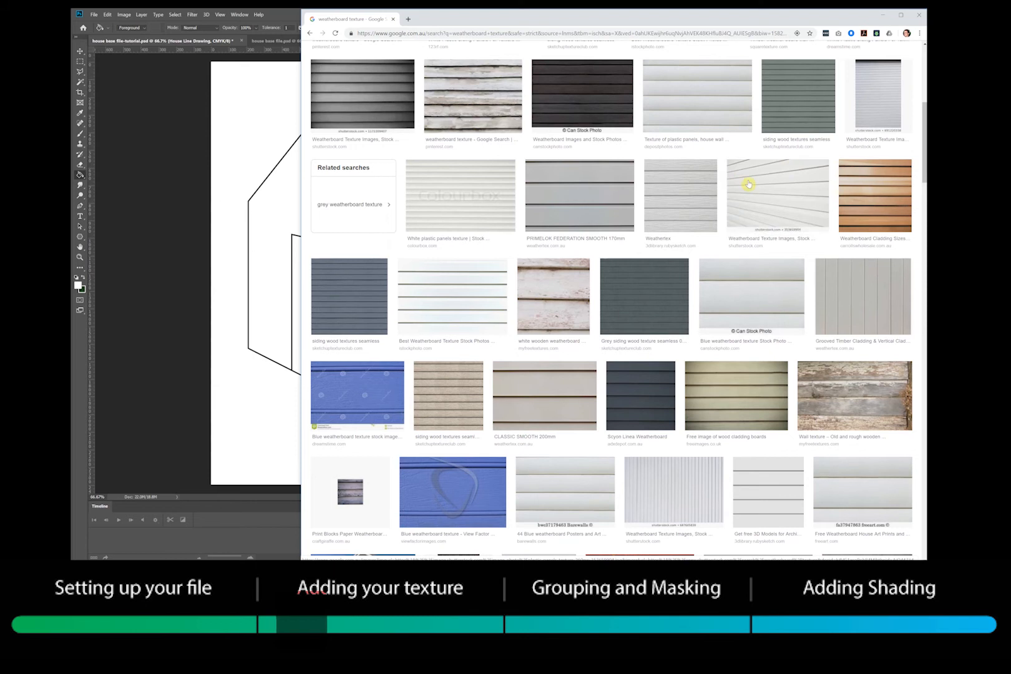
{"action": "scroll", "coordinate": [624, 286], "scroll_direction": "up", "scroll_amount": 1}
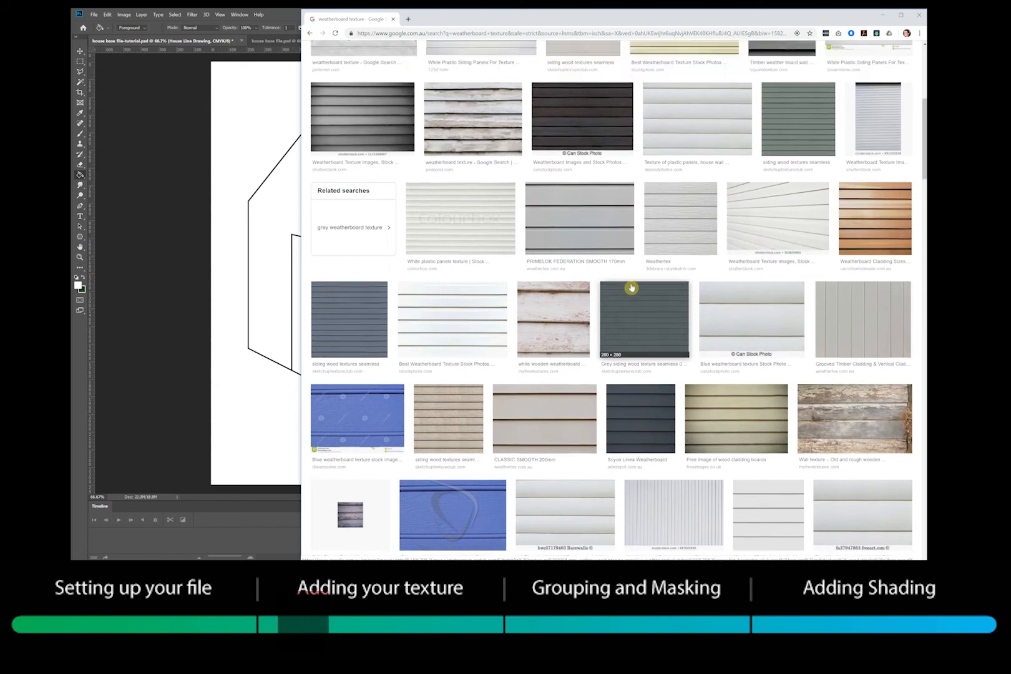
{"action": "scroll", "coordinate": [632, 288], "scroll_direction": "up", "scroll_amount": 2}
{"action": "scroll", "coordinate": [632, 288], "scroll_direction": "up", "scroll_amount": 5}
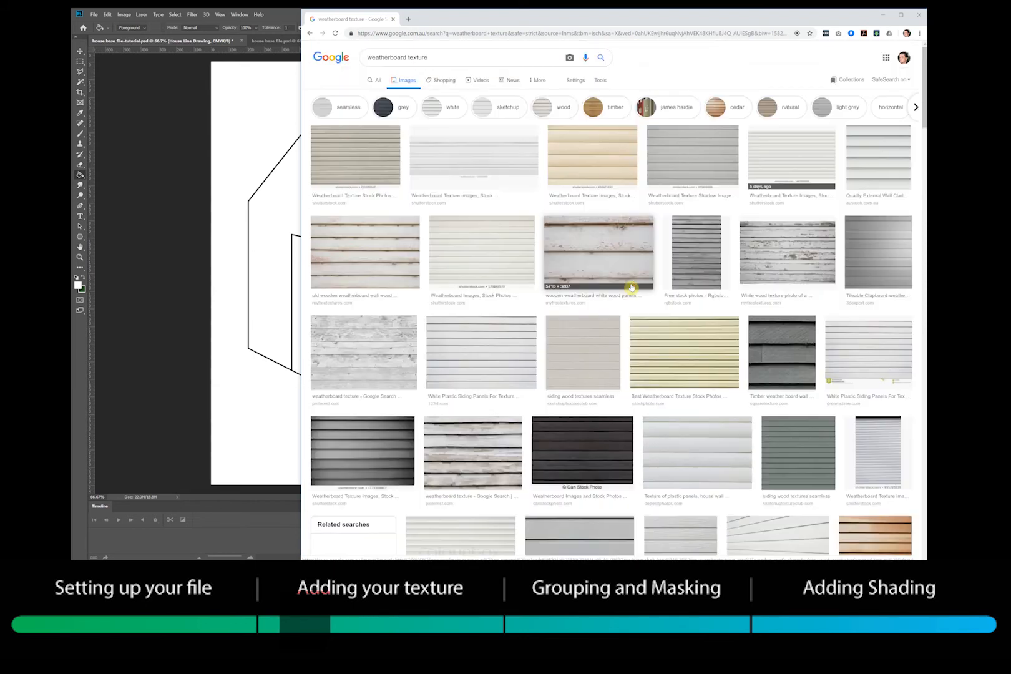
Narrow the weatherboard image results to timber and look through them for a rough wooden plank texture
{"action": "left_click", "coordinate": [614, 106]}
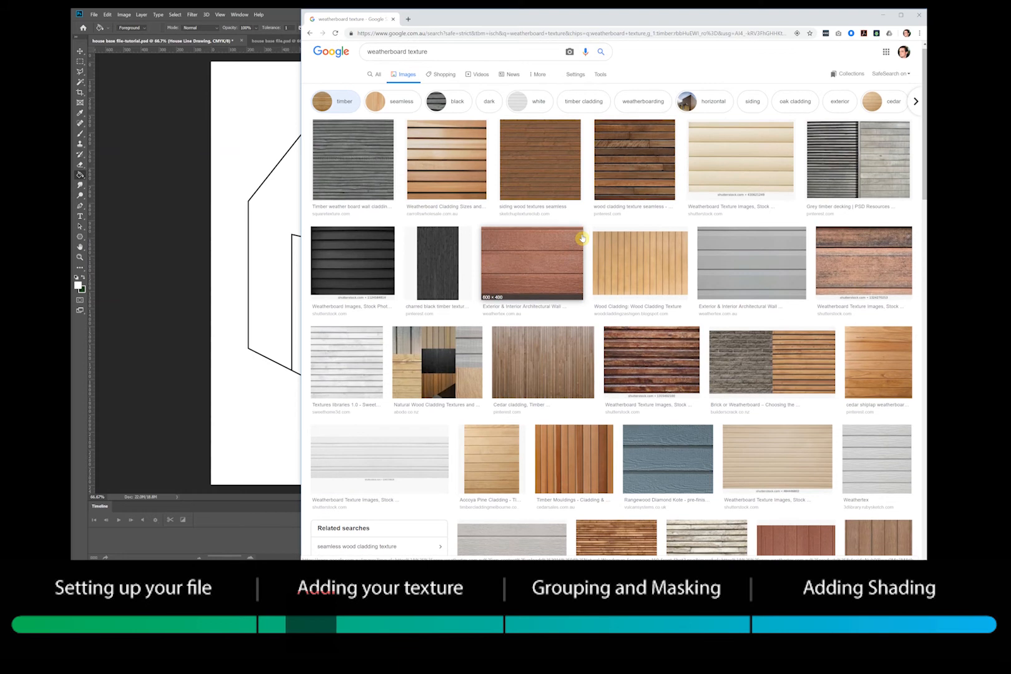
{"action": "scroll", "coordinate": [582, 238], "scroll_direction": "down", "scroll_amount": 3}
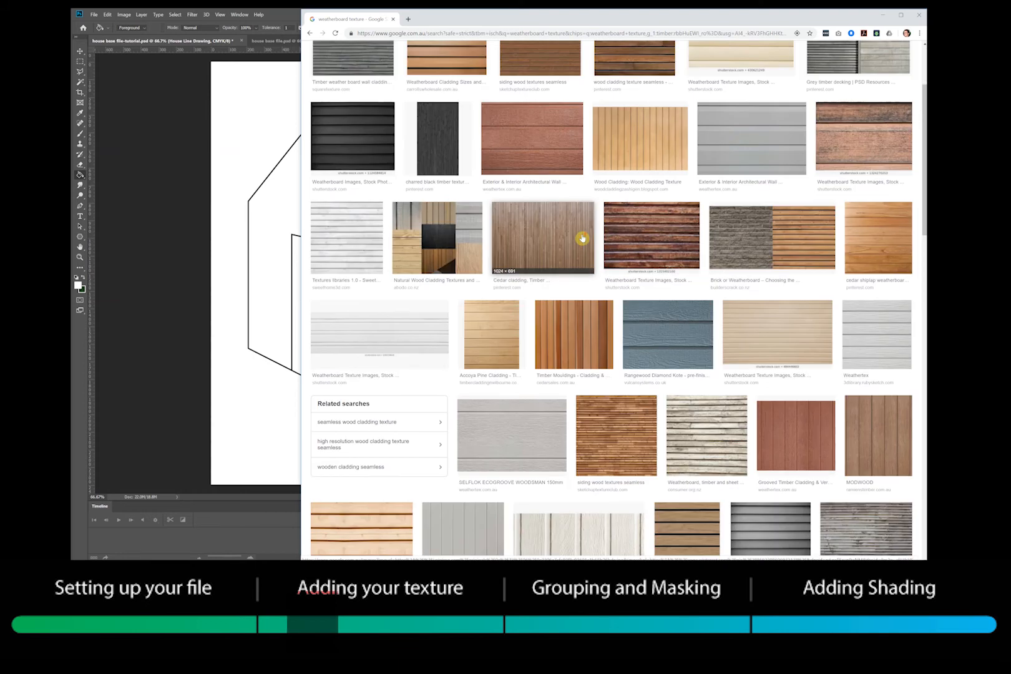
{"action": "scroll", "coordinate": [582, 238], "scroll_direction": "down", "scroll_amount": 5}
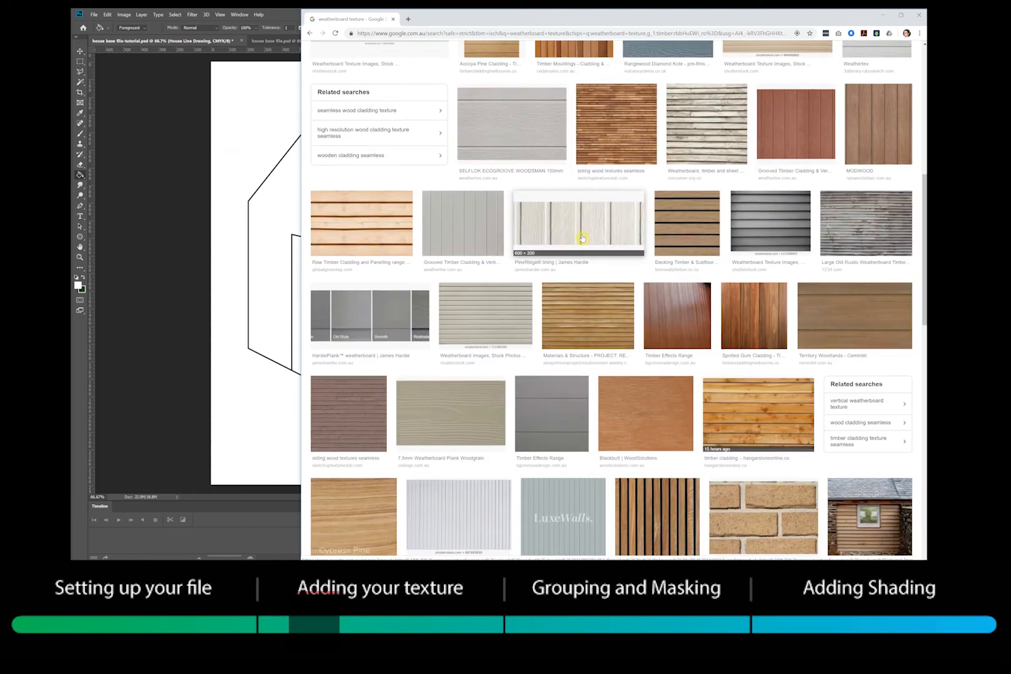
{"action": "scroll", "coordinate": [582, 238], "scroll_direction": "down", "scroll_amount": 2}
{"action": "scroll", "coordinate": [601, 192], "scroll_direction": "up", "scroll_amount": 3}
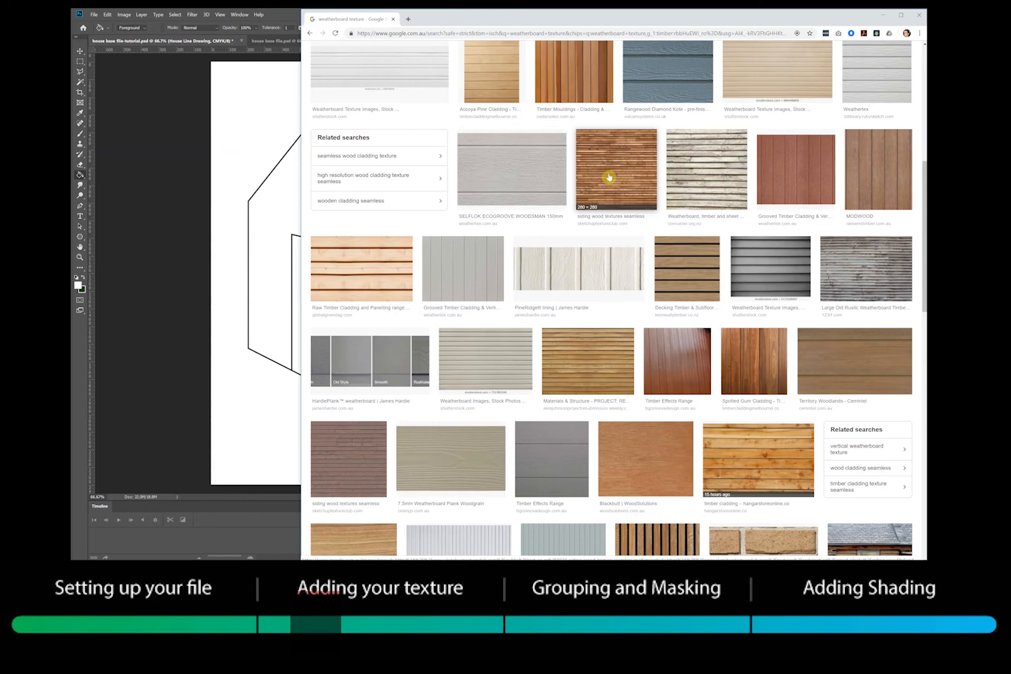
{"action": "scroll", "coordinate": [601, 193], "scroll_direction": "down", "scroll_amount": 2}
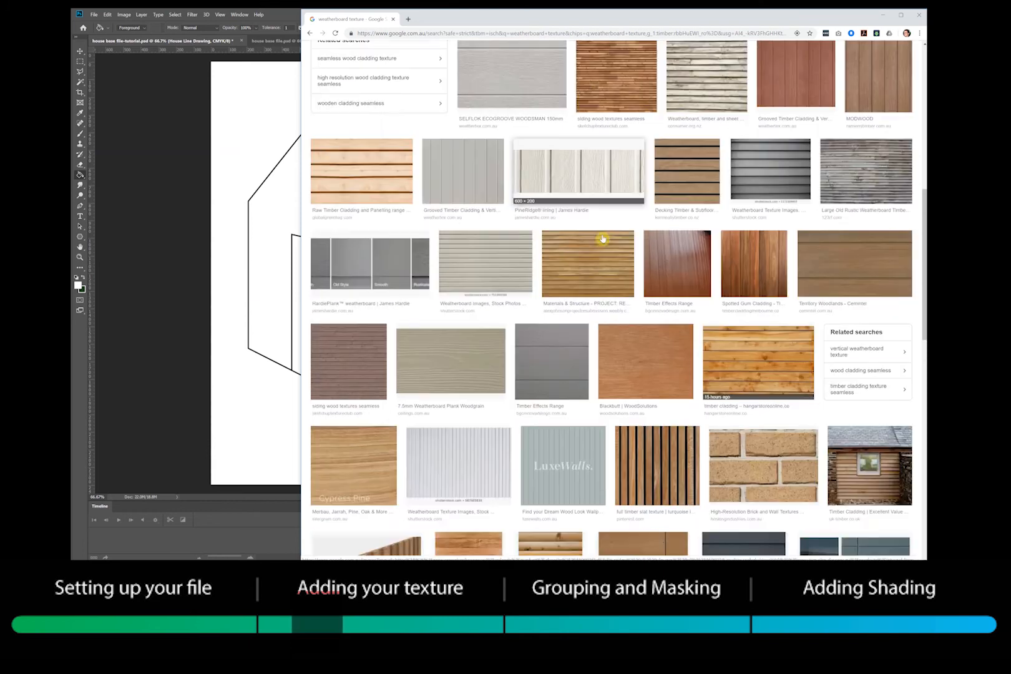
{"action": "scroll", "coordinate": [603, 238], "scroll_direction": "down", "scroll_amount": 6}
{"action": "scroll", "coordinate": [602, 239], "scroll_direction": "down", "scroll_amount": 2}
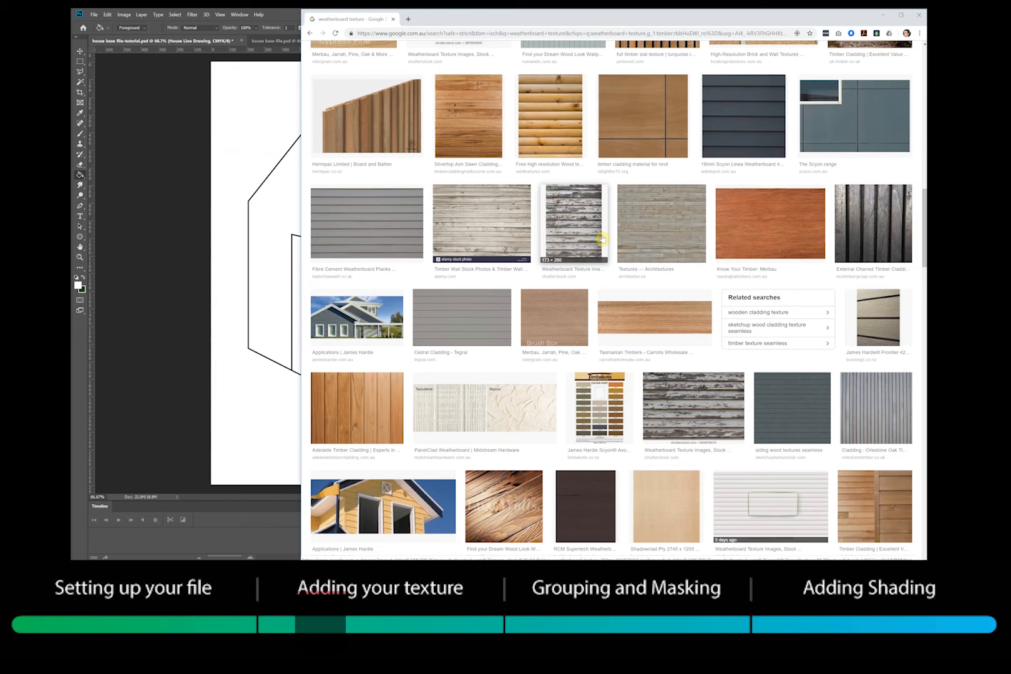
Copy the enlarged Alamy timber wall image, switch back to Photoshop and paste it into the house drawing
{"action": "left_click", "coordinate": [486, 233]}
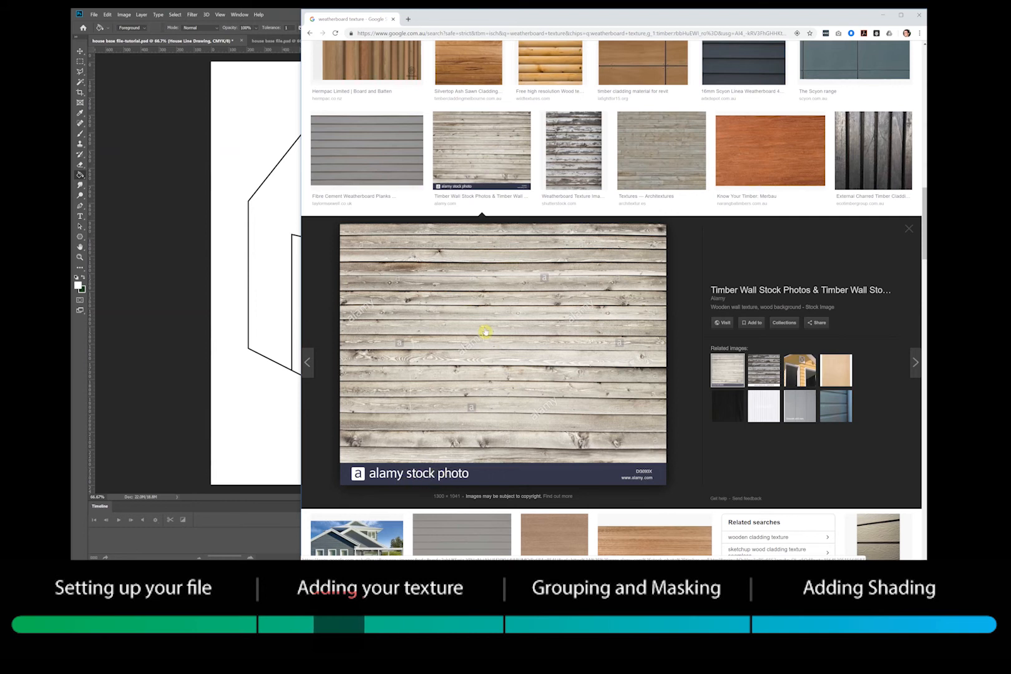
{"action": "right_click", "coordinate": [485, 332]}
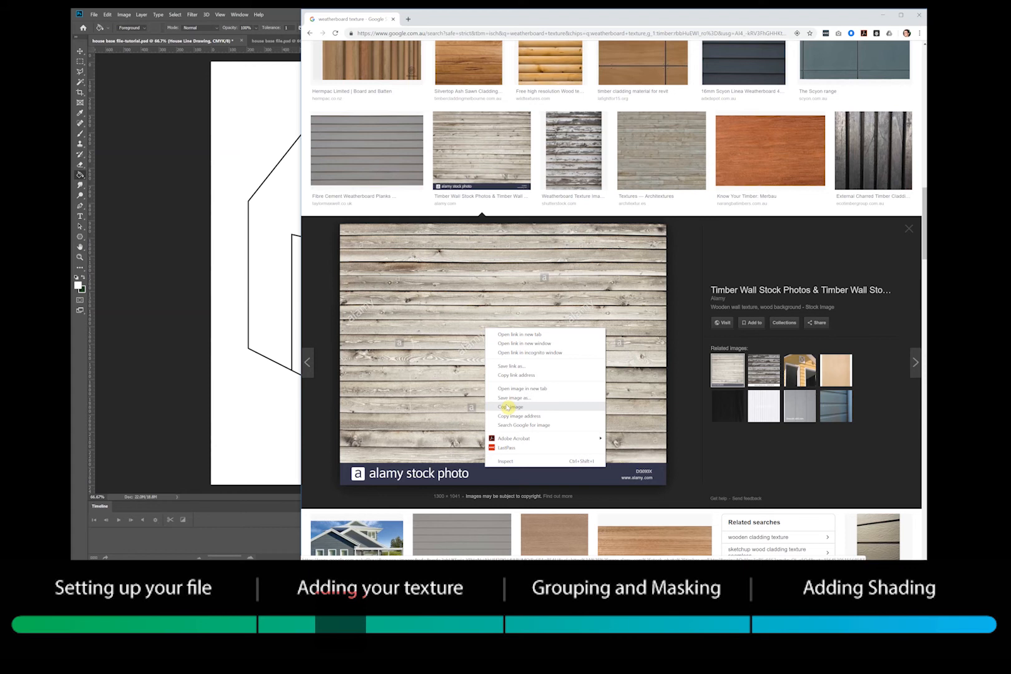
{"action": "left_click", "coordinate": [507, 407]}
{"action": "left_click", "coordinate": [268, 356]}
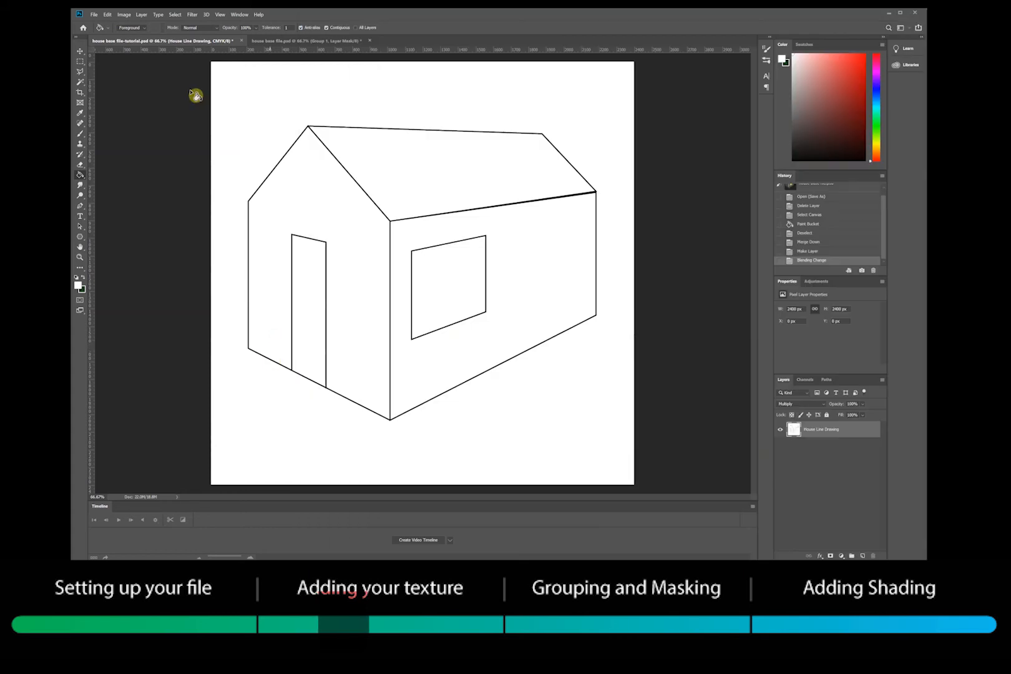
{"action": "left_click", "coordinate": [107, 15]}
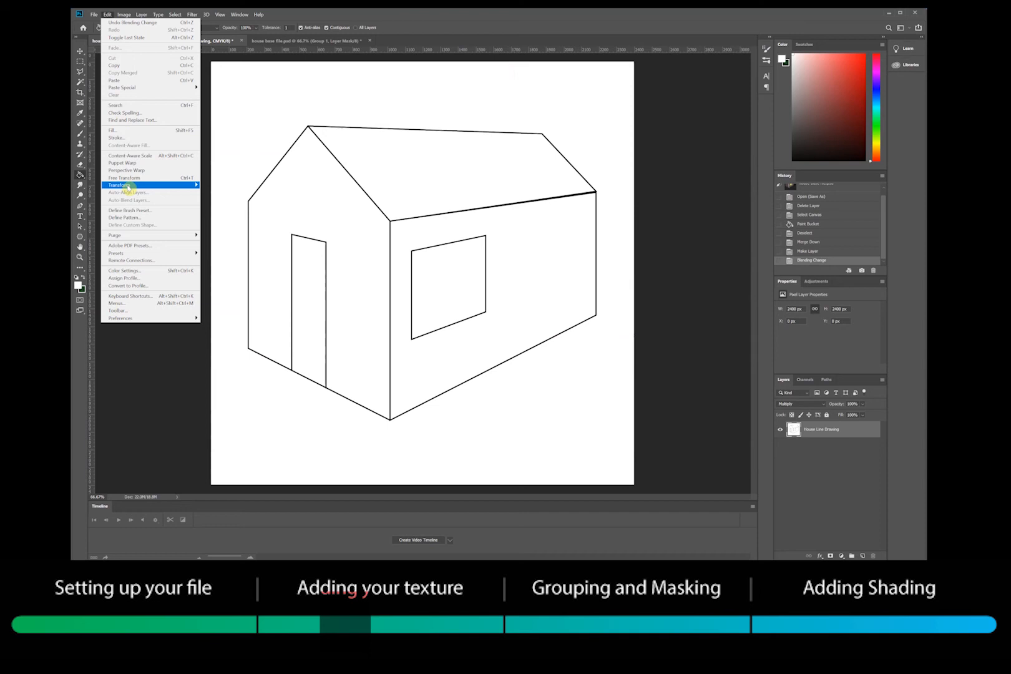
{"action": "left_click", "coordinate": [140, 80]}
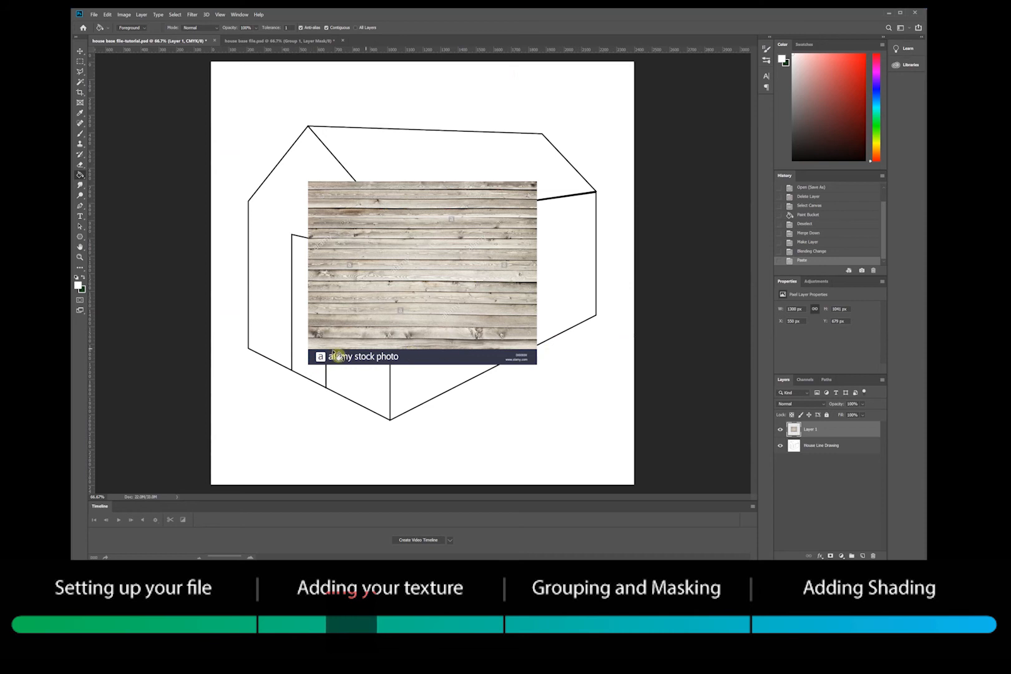
Erase the Alamy banner strip from the bottom of the pasted timber image, deselect, and move its layer below House Line Drawing
{"action": "left_click", "coordinate": [81, 62]}
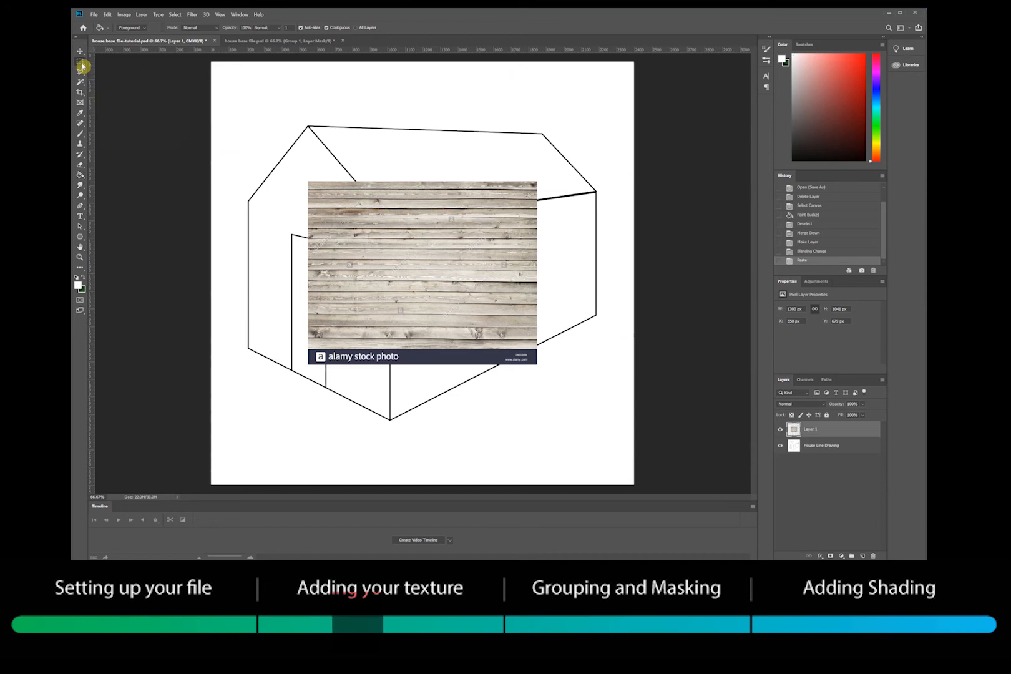
{"action": "left_click_drag", "start_coordinate": [282, 396], "coordinate": [580, 338]}
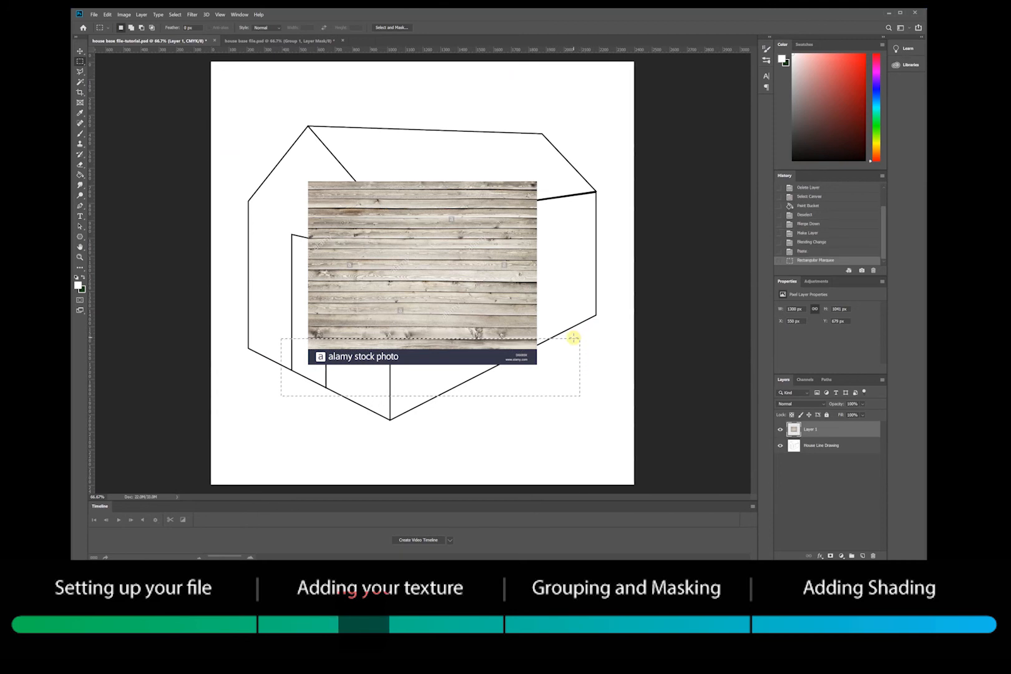
{"action": "key", "text": "Delete"}
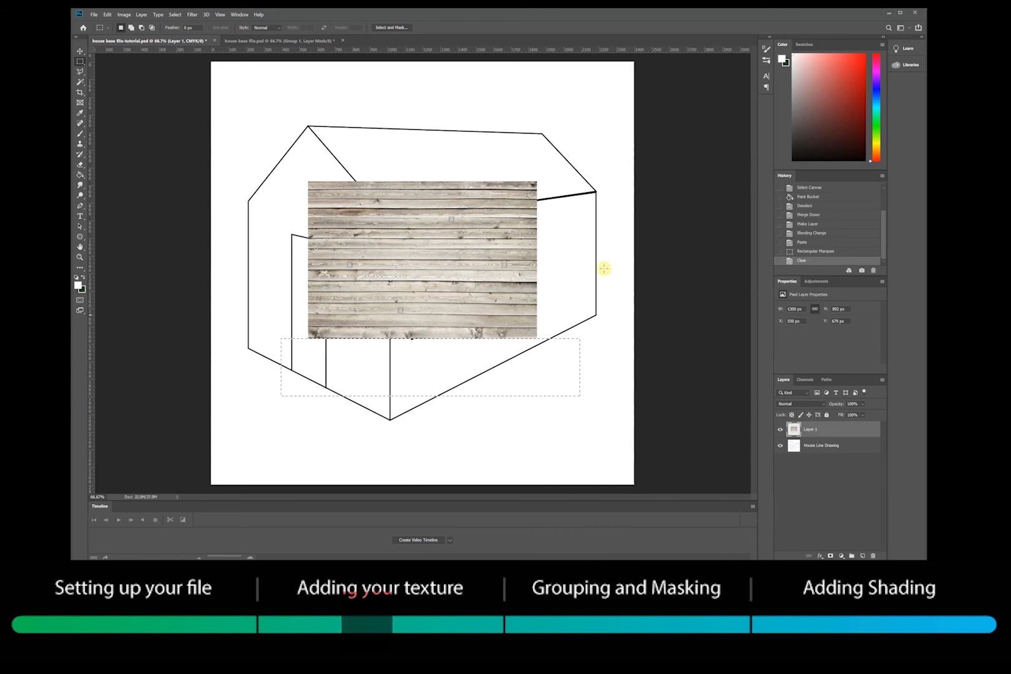
{"action": "key", "text": "ctrl+d"}
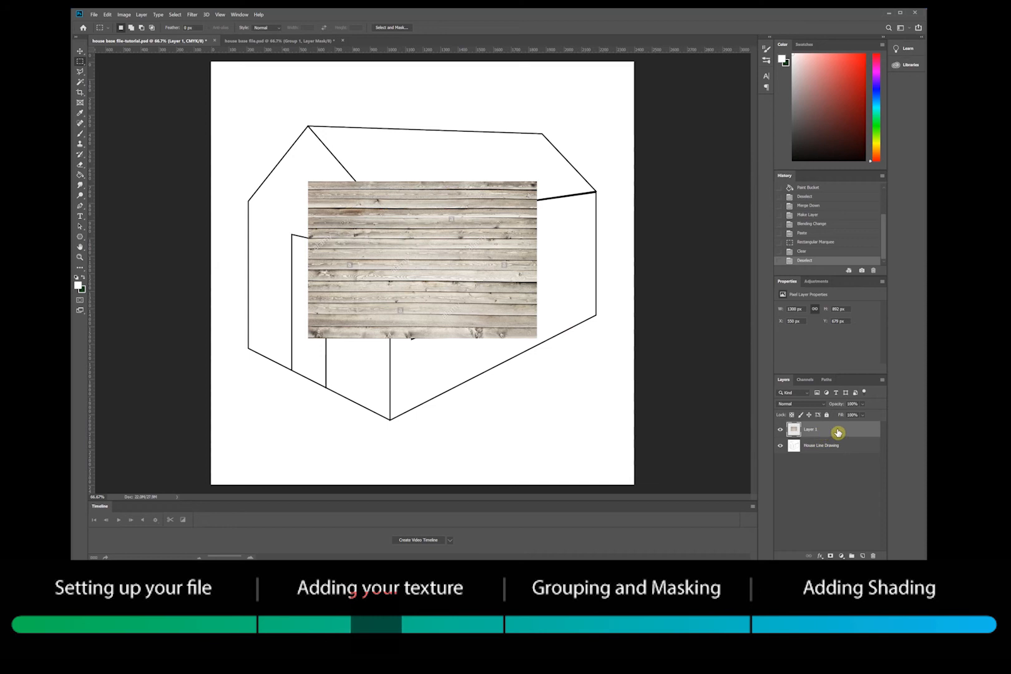
{"action": "left_click_drag", "start_coordinate": [838, 432], "coordinate": [841, 458]}
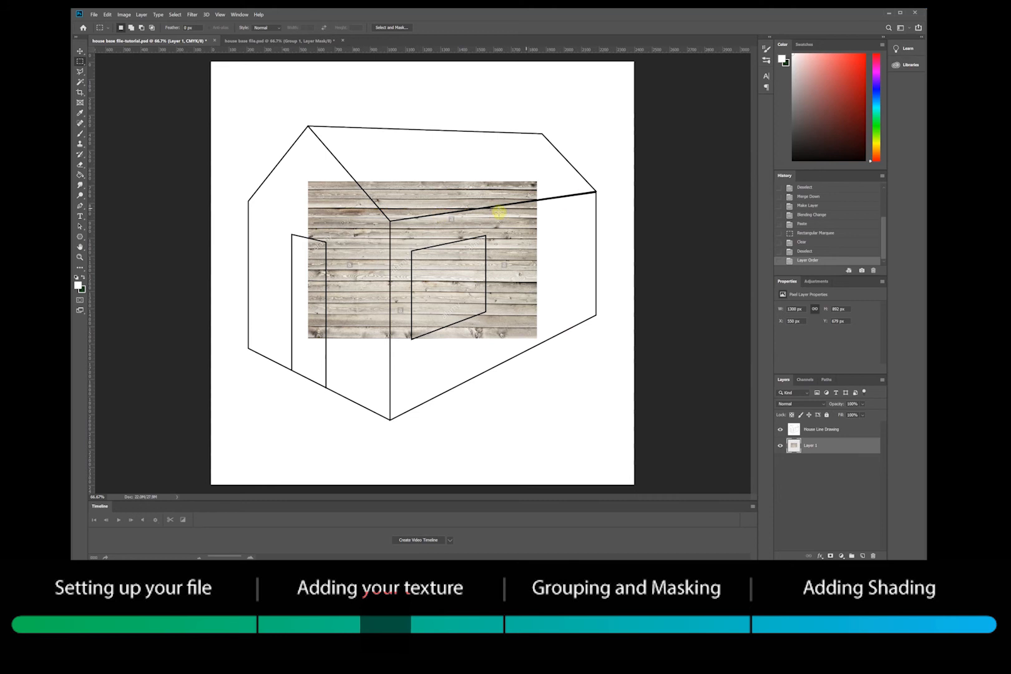
Switch the House Line Drawing layer's blending mode to Normal and back to Multiply to compare the effect
{"action": "left_click", "coordinate": [818, 431]}
{"action": "left_click", "coordinate": [823, 406]}
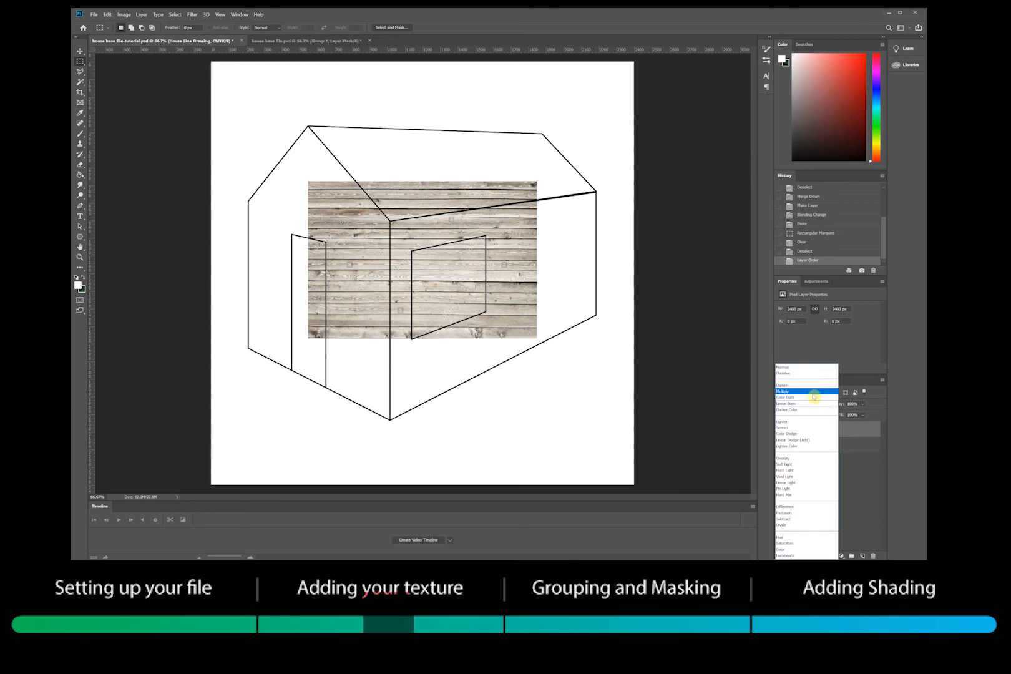
{"action": "left_click", "coordinate": [798, 372]}
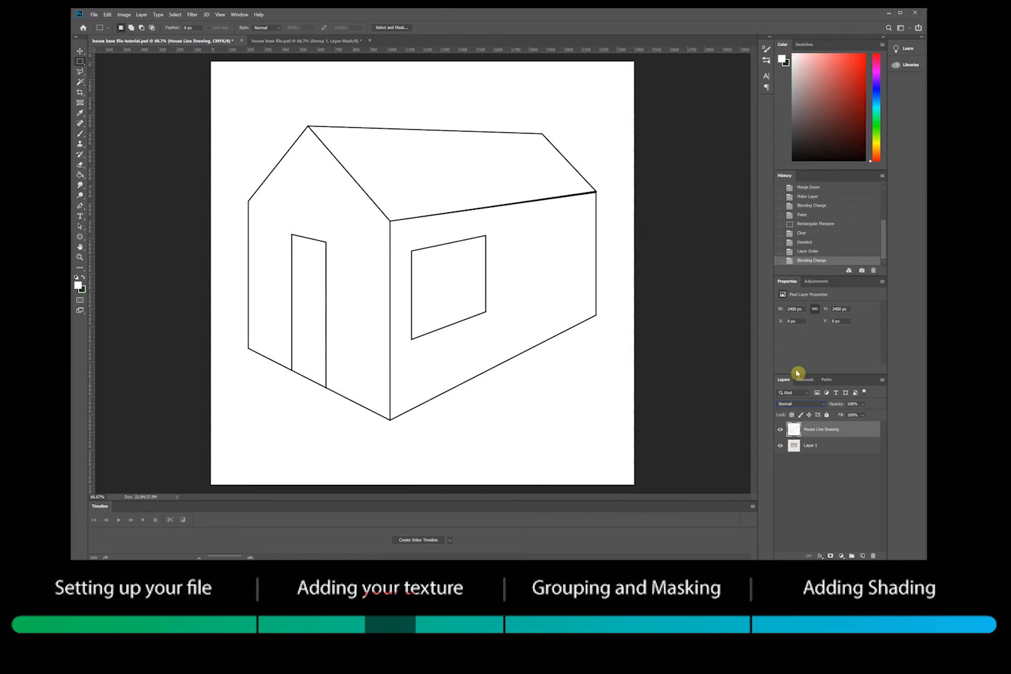
{"action": "left_click", "coordinate": [822, 407]}
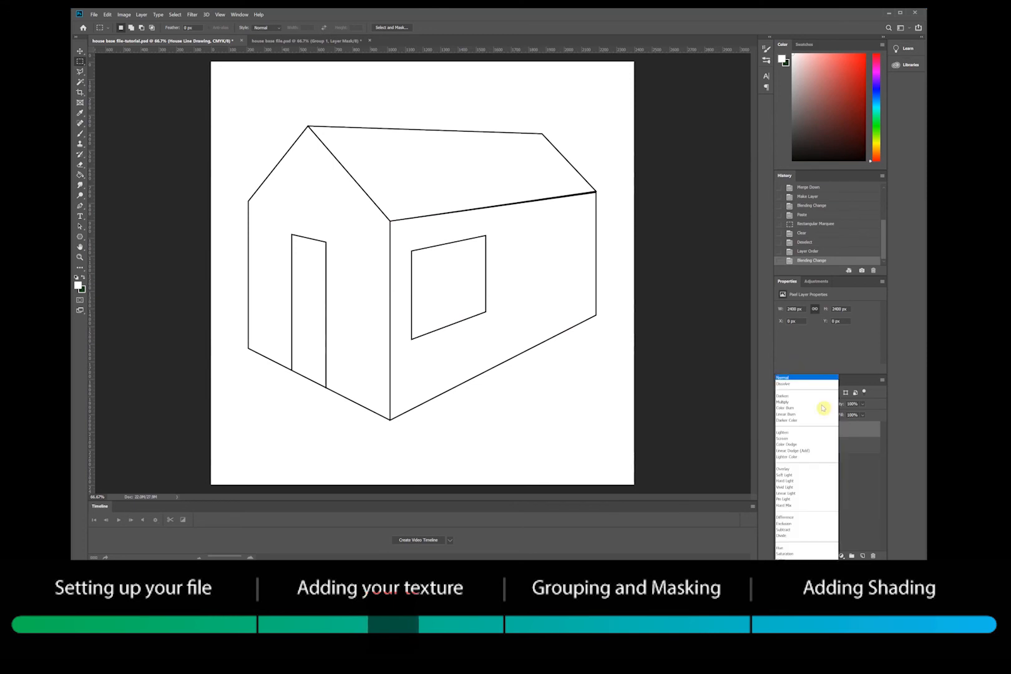
{"action": "left_click", "coordinate": [799, 392]}
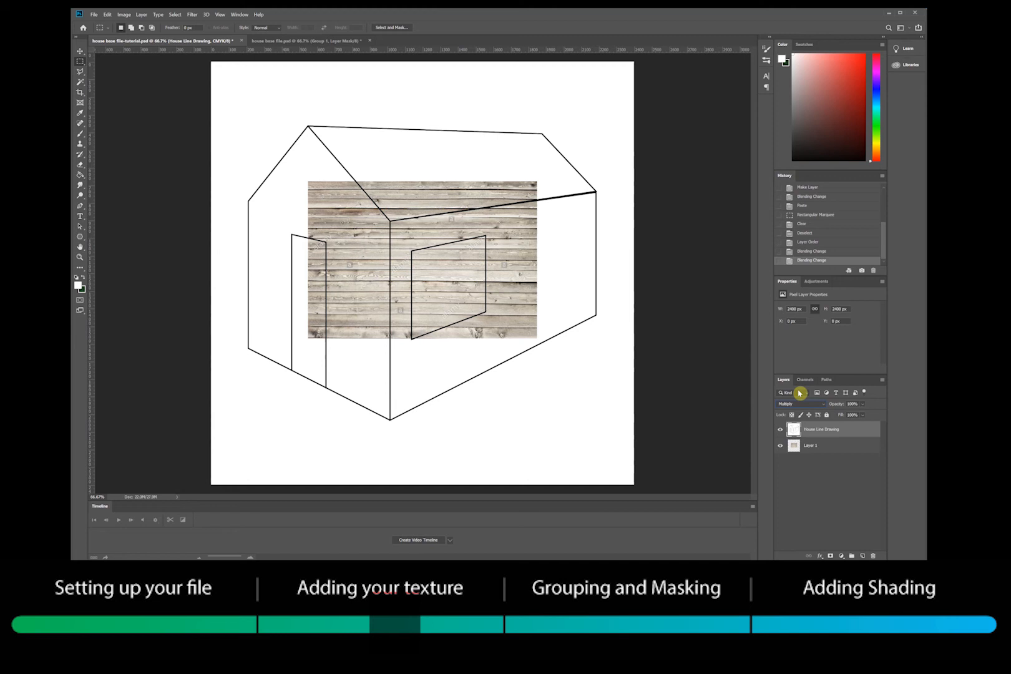
Rename the timber image layer as "Right wall texture"
{"action": "left_click", "coordinate": [827, 444]}
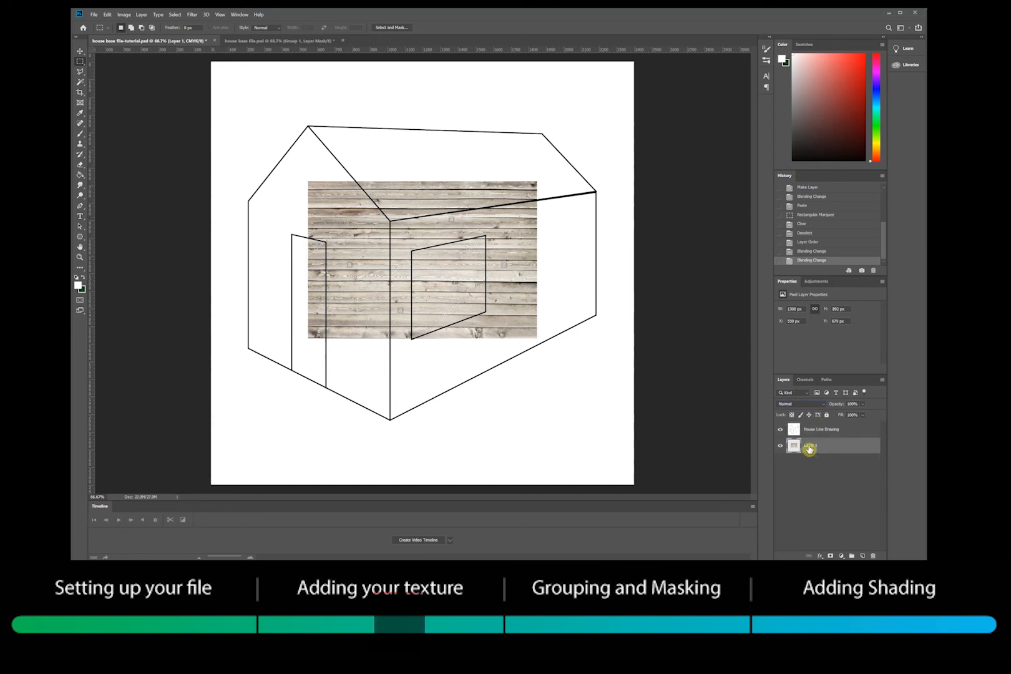
{"action": "double_click", "coordinate": [810, 447]}
{"action": "type", "text": "Right wall"}
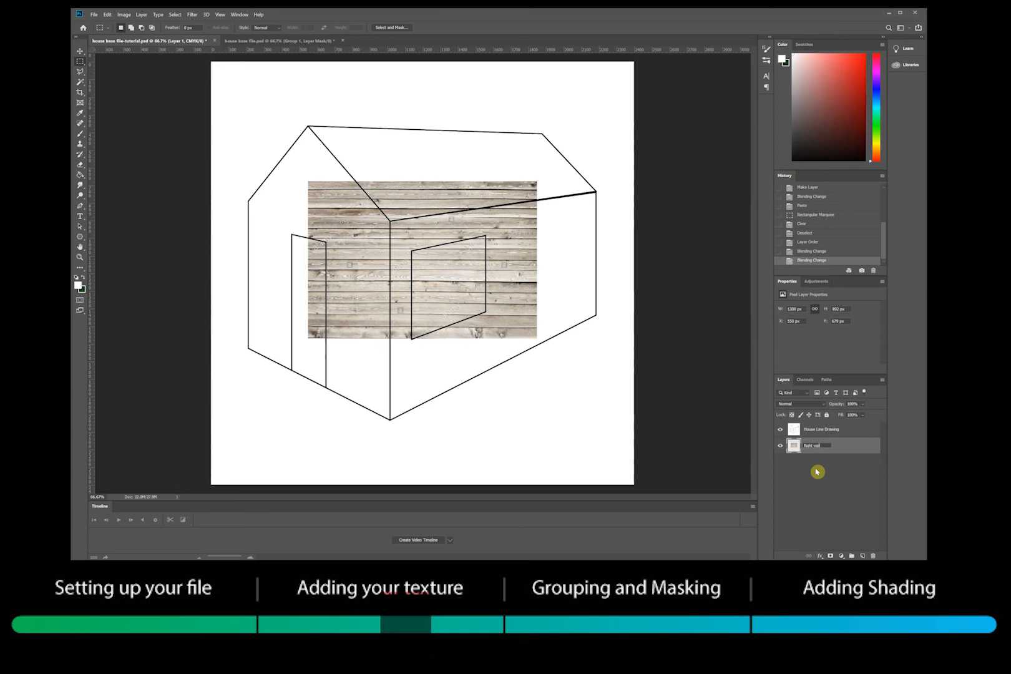
{"action": "type", "text": " textu"}
{"action": "key", "text": "Return"}
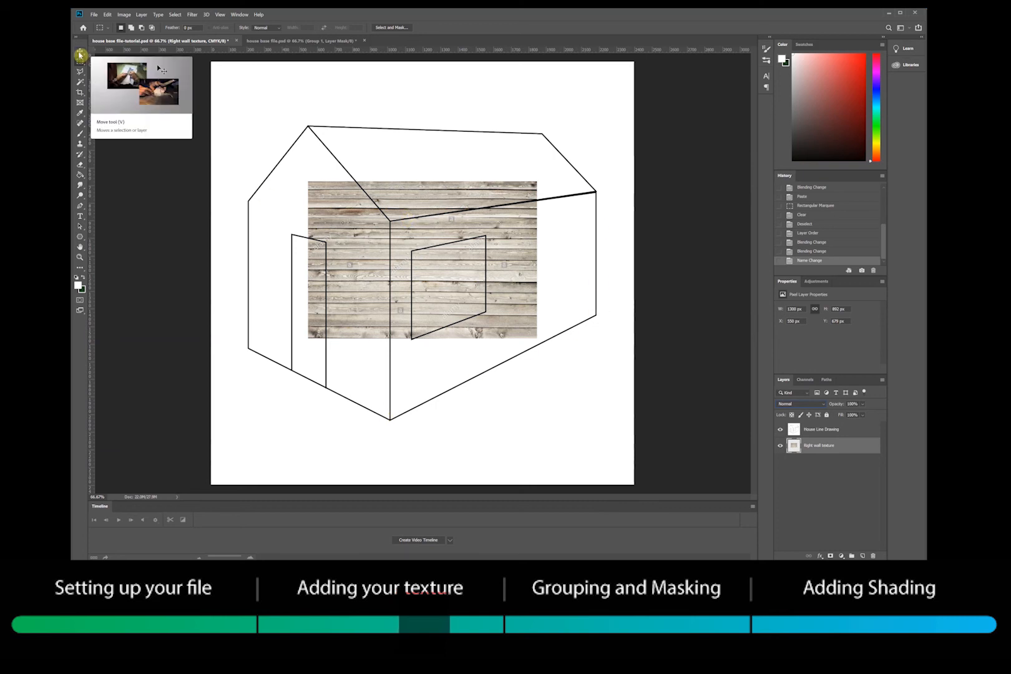
Move the timber texture so its upper-left corner meets the top of the house's front corner edge
{"action": "left_click", "coordinate": [80, 55]}
{"action": "left_click_drag", "start_coordinate": [369, 245], "coordinate": [427, 274]}
{"action": "left_click_drag", "start_coordinate": [428, 275], "coordinate": [429, 273]}
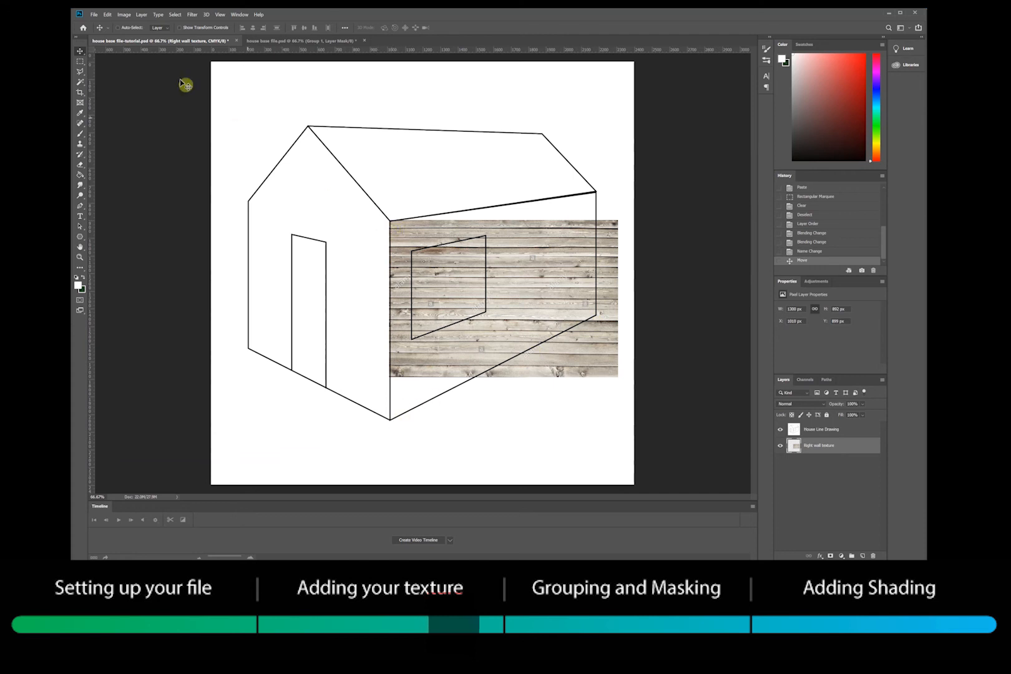
Apply a Perspective transform to the timber texture, stretching its near edge to the full height of the house's front corner
{"action": "left_click", "coordinate": [124, 15]}
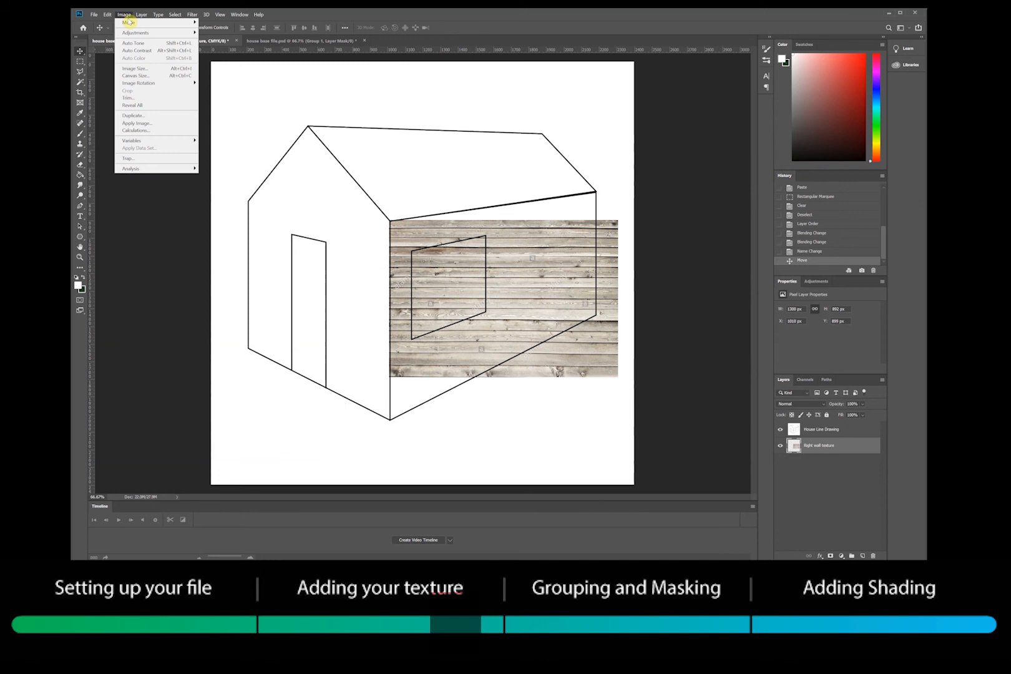
{"action": "mouse_move", "coordinate": [107, 15]}
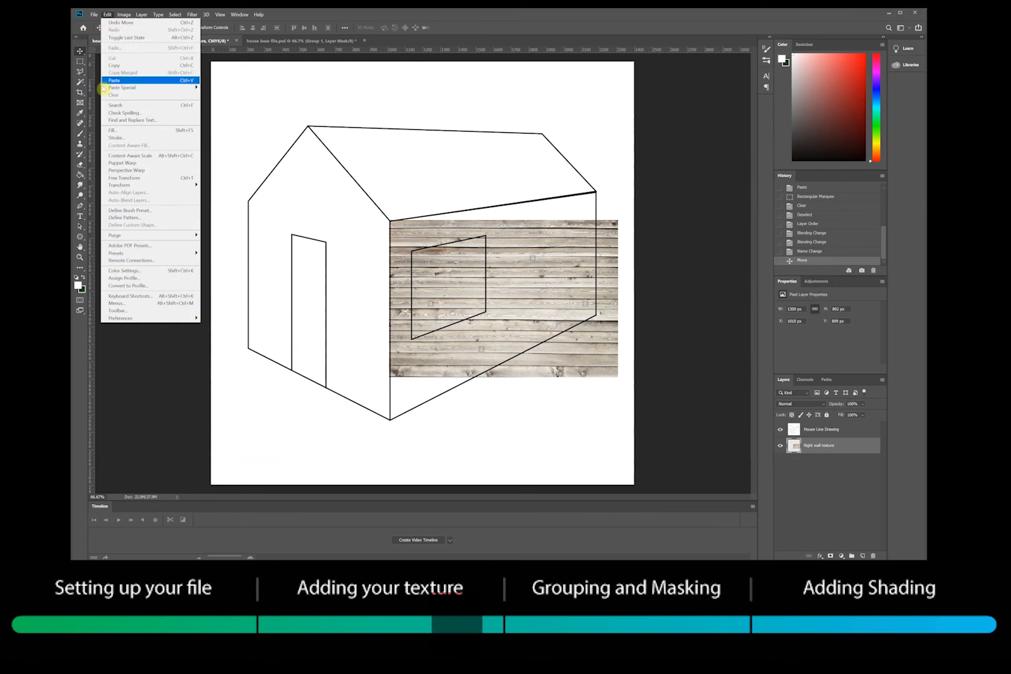
{"action": "mouse_move", "coordinate": [125, 185]}
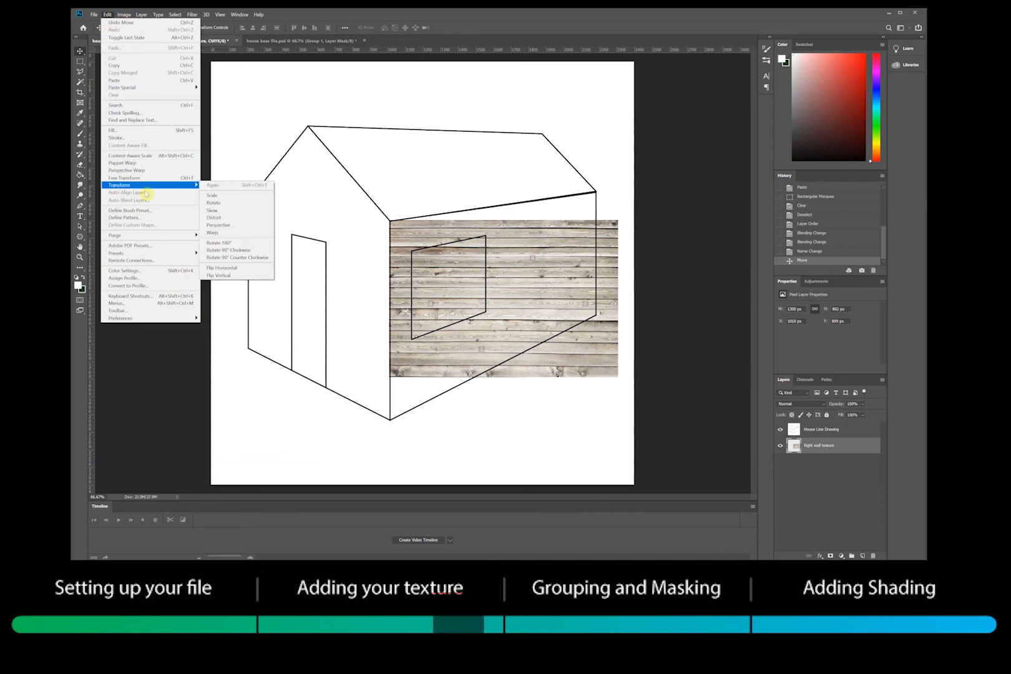
{"action": "left_click", "coordinate": [228, 226]}
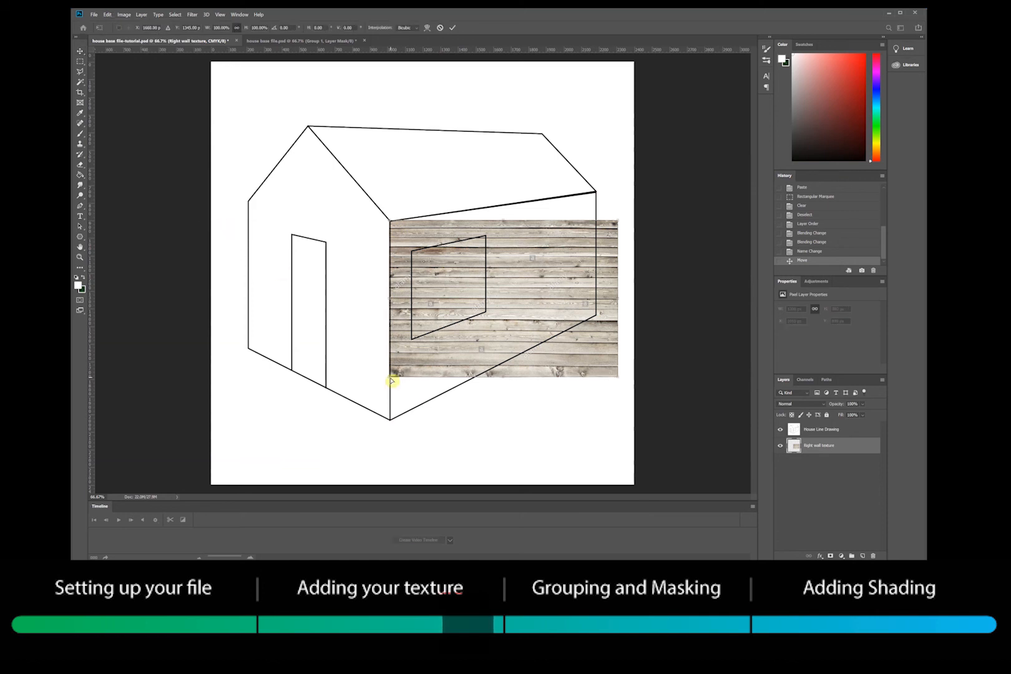
{"action": "mouse_move", "coordinate": [391, 379]}
{"action": "left_mouse_down"}
{"action": "mouse_move", "coordinate": [394, 425]}
{"action": "mouse_move", "coordinate": [394, 392]}
{"action": "mouse_move", "coordinate": [407, 378]}
{"action": "mouse_move", "coordinate": [408, 386]}
{"action": "left_mouse_up"}
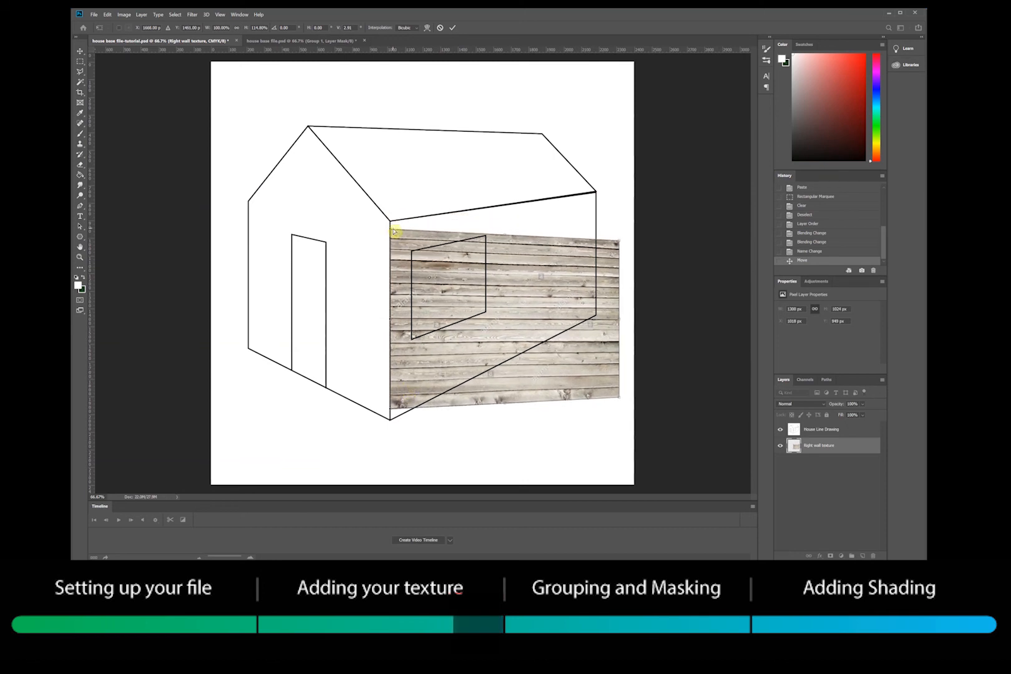
{"action": "left_click_drag", "start_coordinate": [391, 233], "coordinate": [393, 225]}
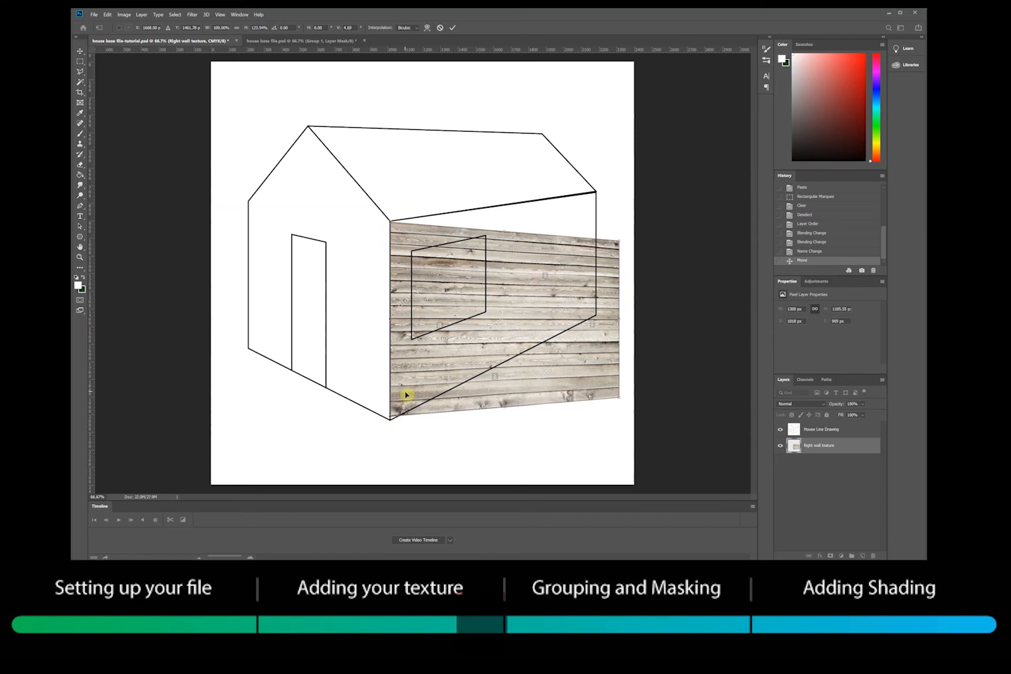
{"action": "left_click_drag", "start_coordinate": [406, 395], "coordinate": [407, 400]}
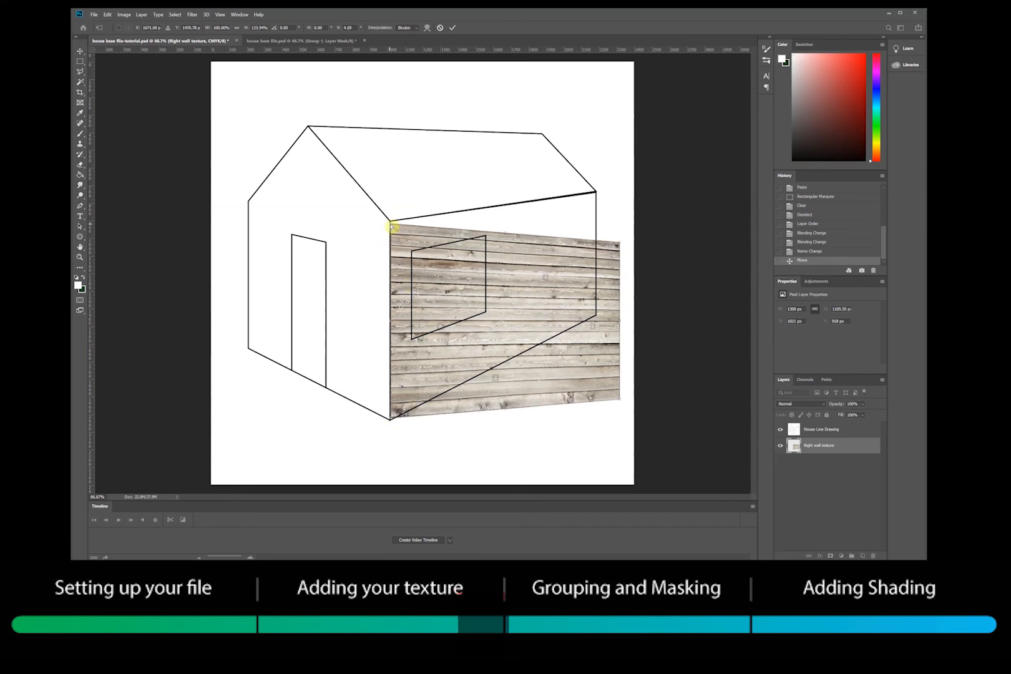
{"action": "left_click_drag", "start_coordinate": [392, 226], "coordinate": [391, 223]}
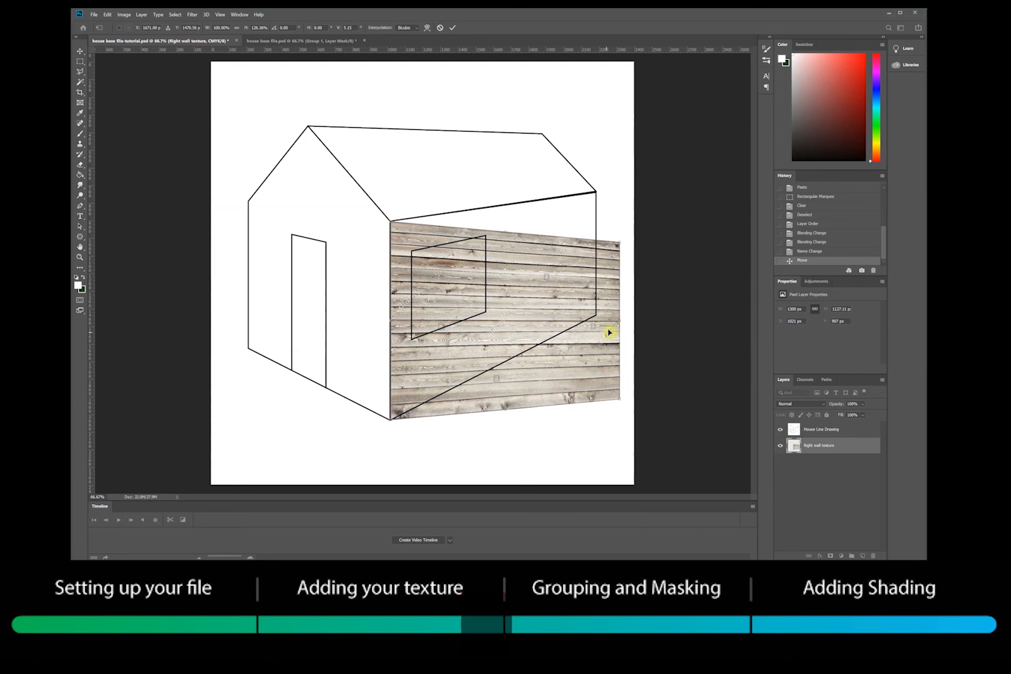
Slant the far edge of the texture until its planks follow the right wall's roof and ground lines, and commit the transform
{"action": "left_click_drag", "start_coordinate": [622, 327], "coordinate": [616, 249]}
{"action": "left_click_drag", "start_coordinate": [620, 171], "coordinate": [619, 191]}
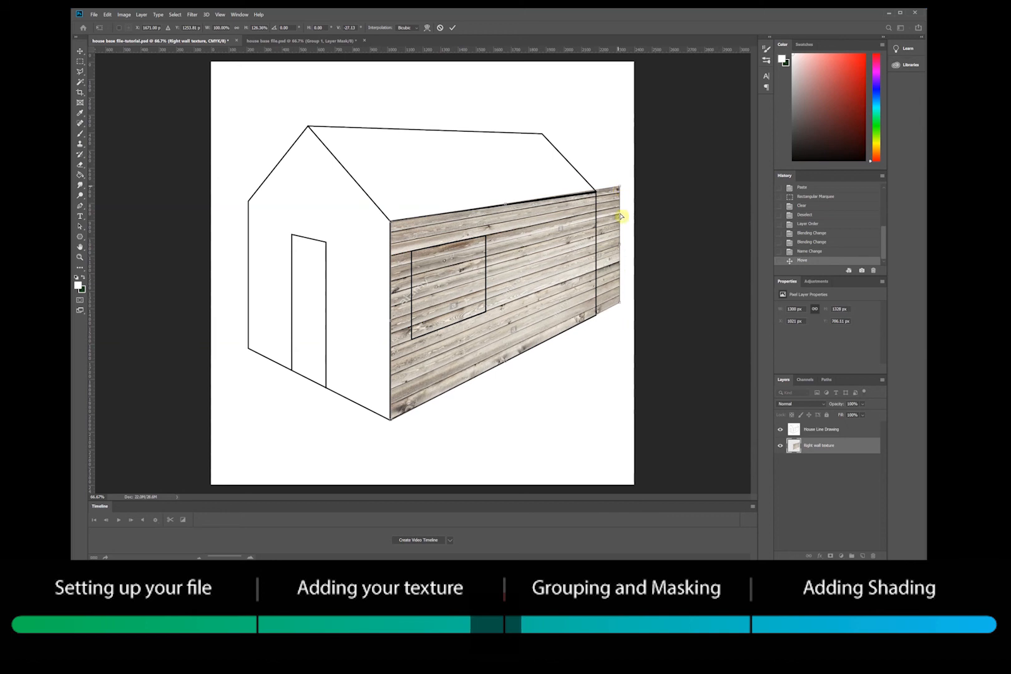
{"action": "left_click_drag", "start_coordinate": [621, 248], "coordinate": [623, 251]}
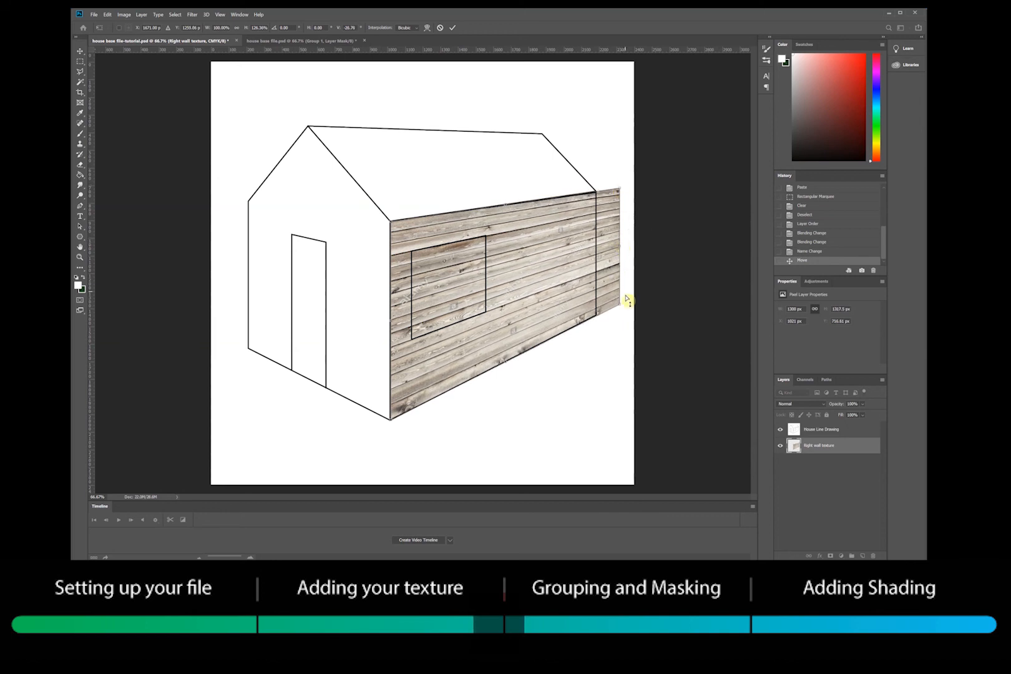
{"action": "left_click_drag", "start_coordinate": [620, 305], "coordinate": [620, 306]}
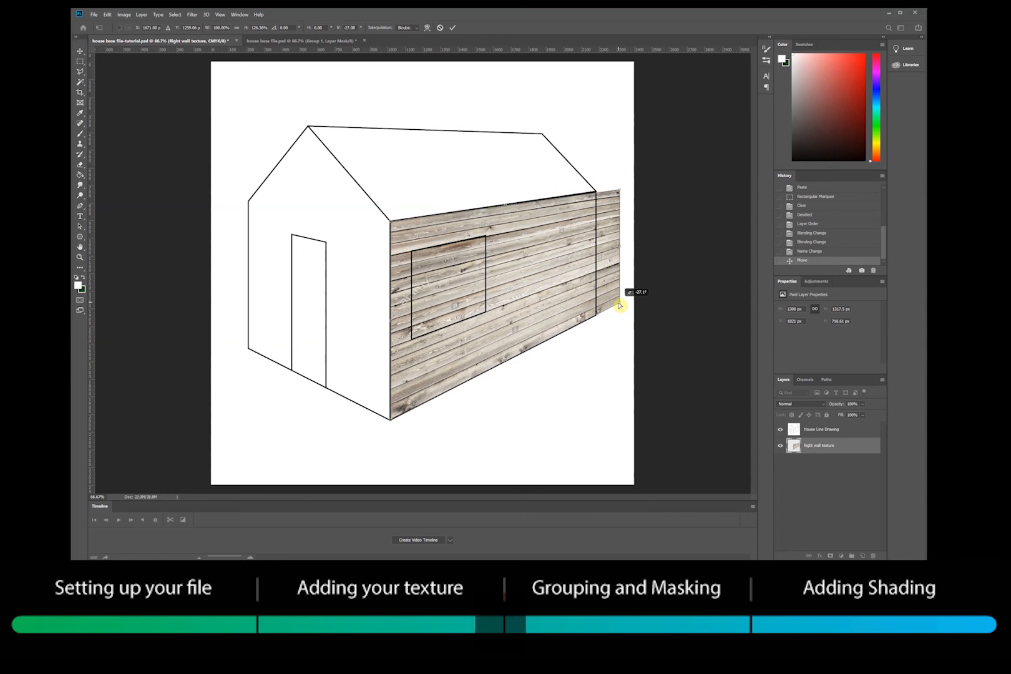
{"action": "left_click_drag", "start_coordinate": [620, 306], "coordinate": [620, 306]}
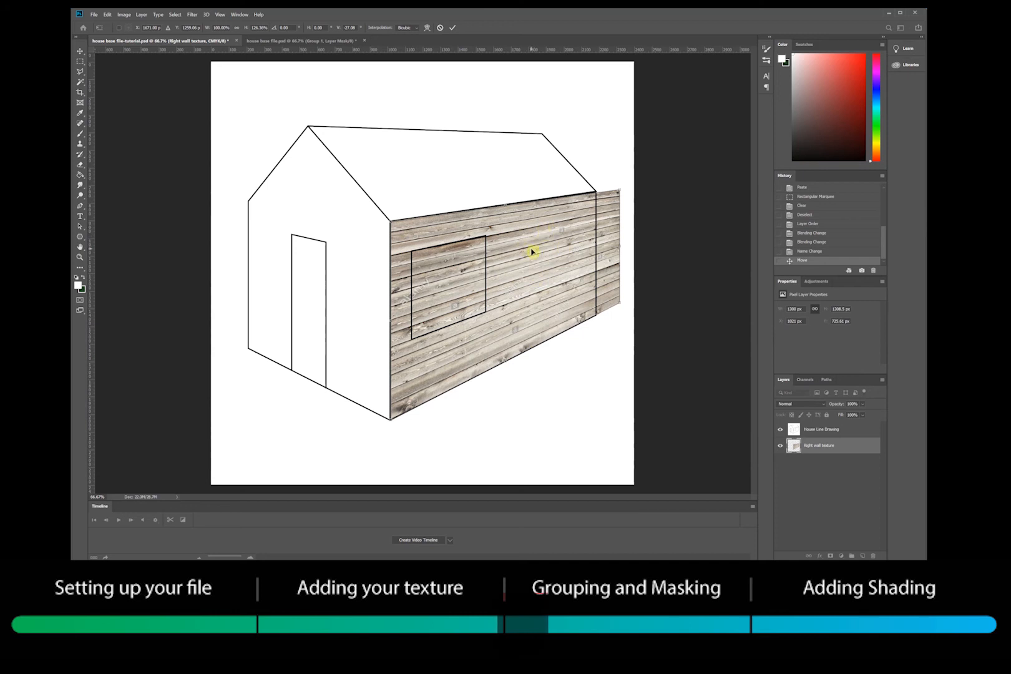
{"action": "key", "text": "Return"}
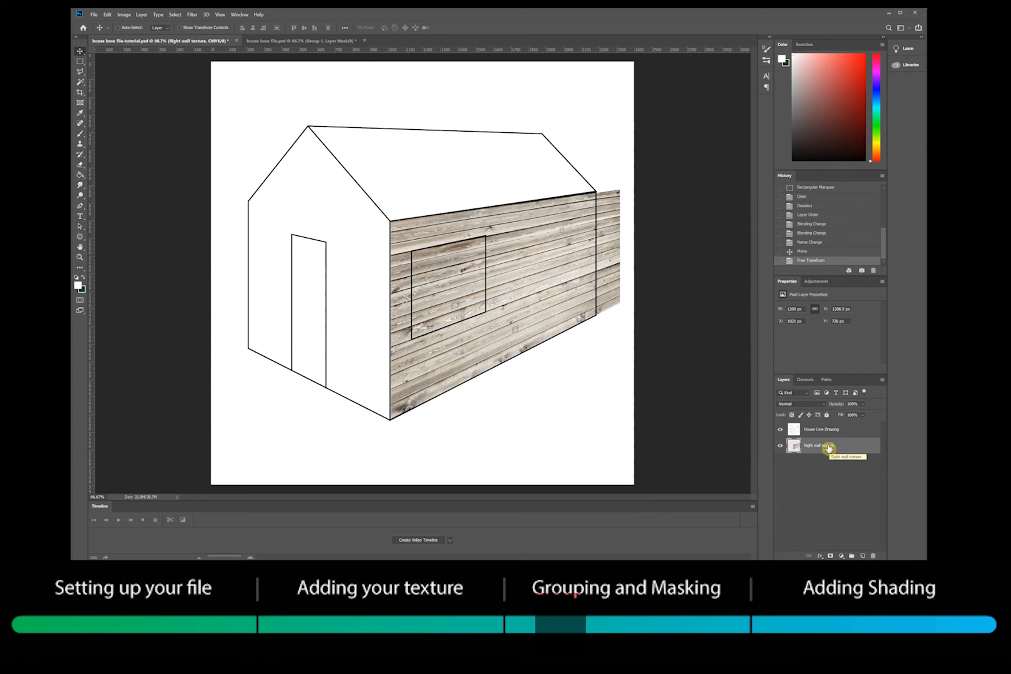
Put the Right wall texture layer into a new layer group
{"action": "left_click", "coordinate": [142, 15]}
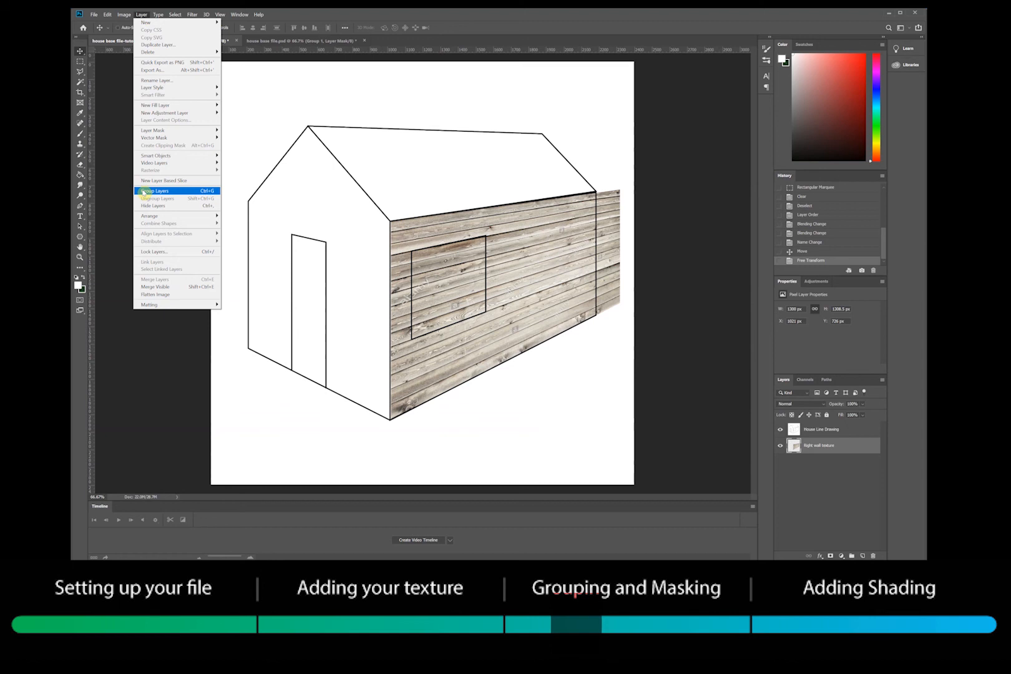
{"action": "left_click", "coordinate": [144, 191]}
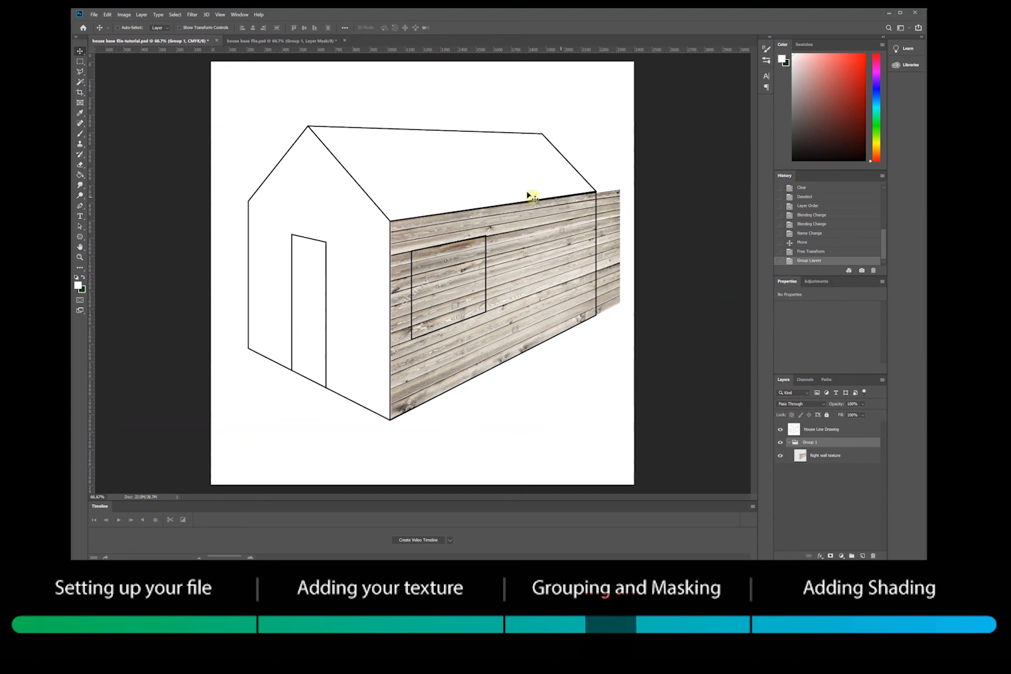
Select the outline of the house's right wall with the Polygonal Lasso, cornering it at the wall's four corners
{"action": "left_click", "coordinate": [81, 74]}
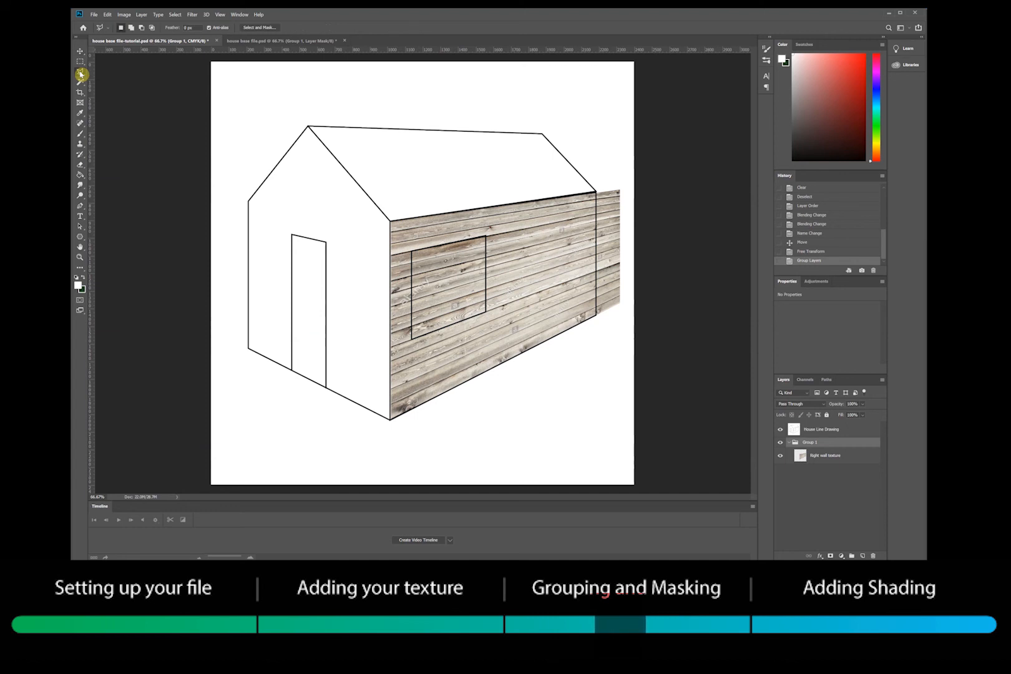
{"action": "left_click", "coordinate": [597, 317]}
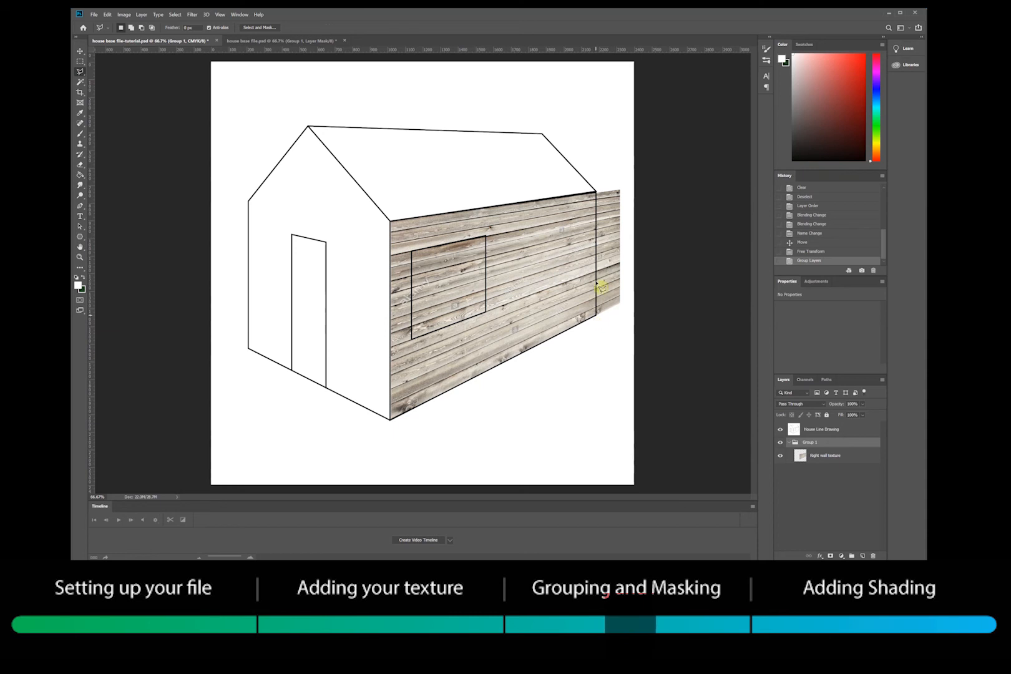
{"action": "left_click", "coordinate": [598, 193]}
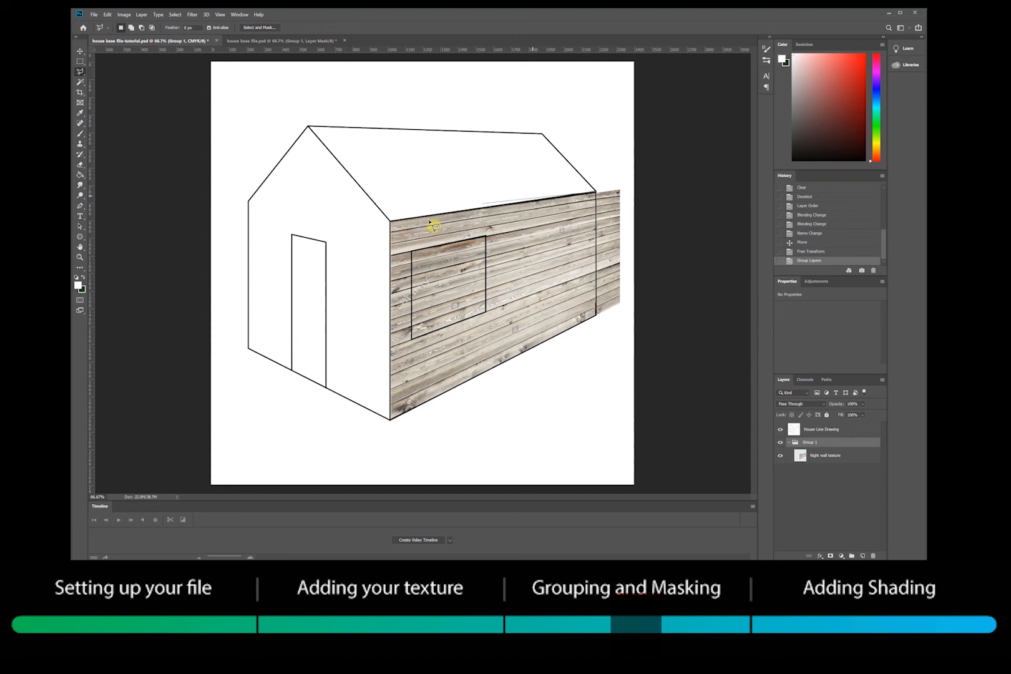
{"action": "left_click", "coordinate": [391, 222]}
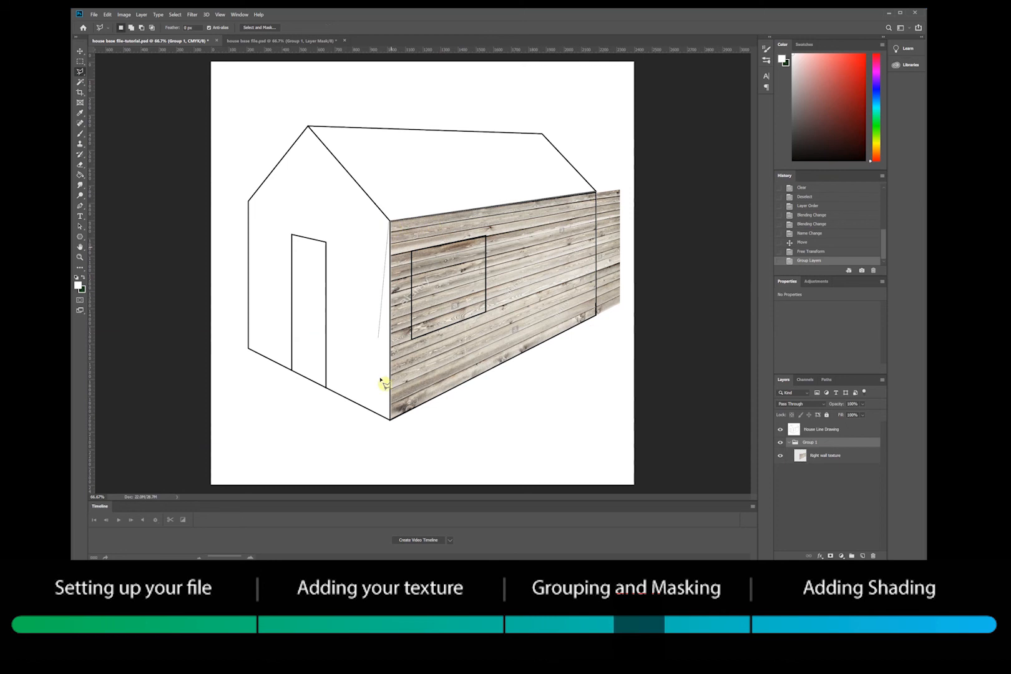
{"action": "left_click", "coordinate": [391, 420]}
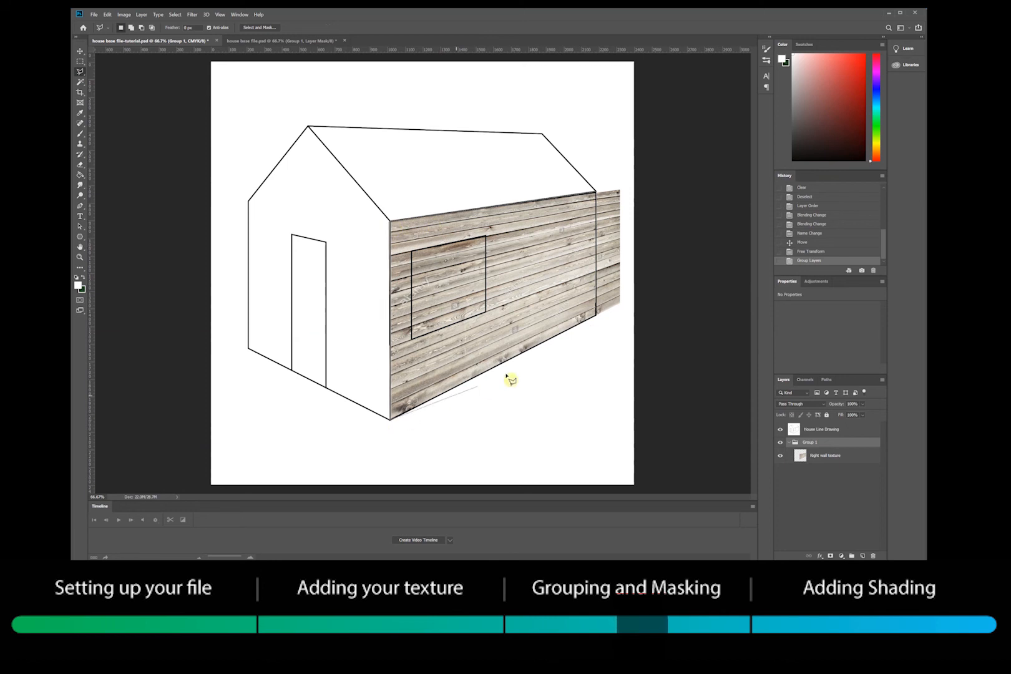
{"action": "left_click", "coordinate": [601, 323]}
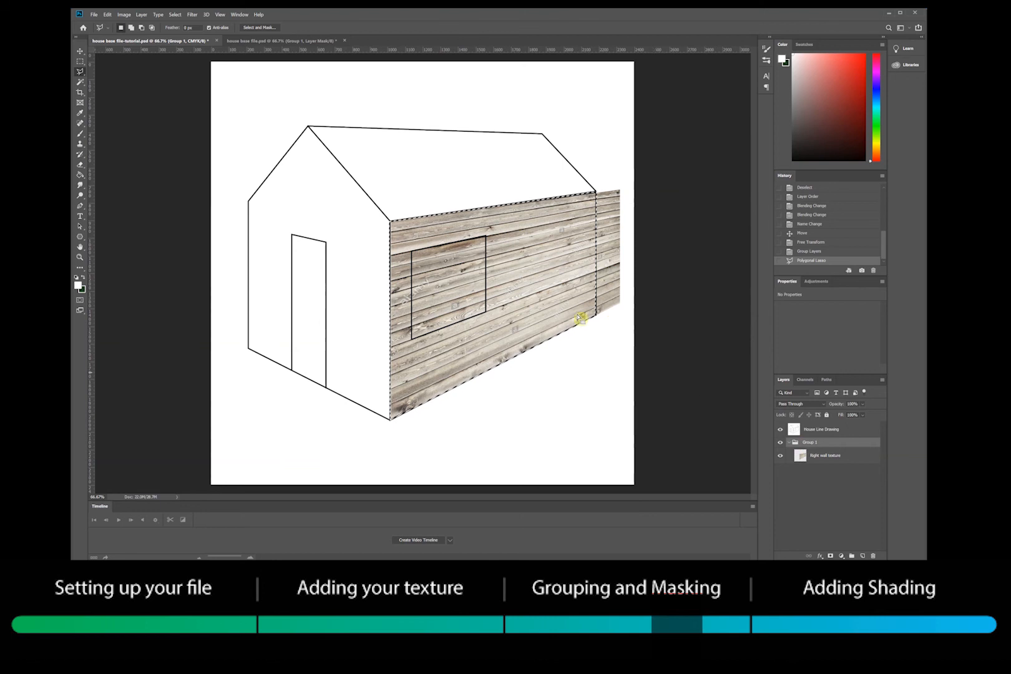
Add a Reveal Selection layer mask to the group so the texture is limited to the selected right wall
{"action": "left_click", "coordinate": [142, 14]}
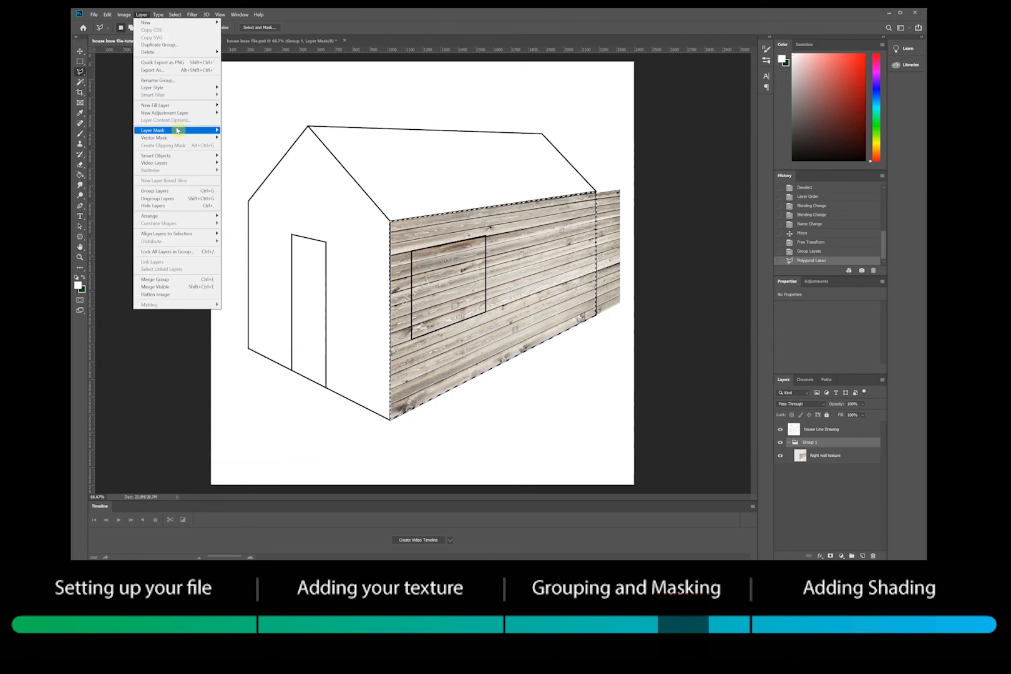
{"action": "mouse_move", "coordinate": [178, 130]}
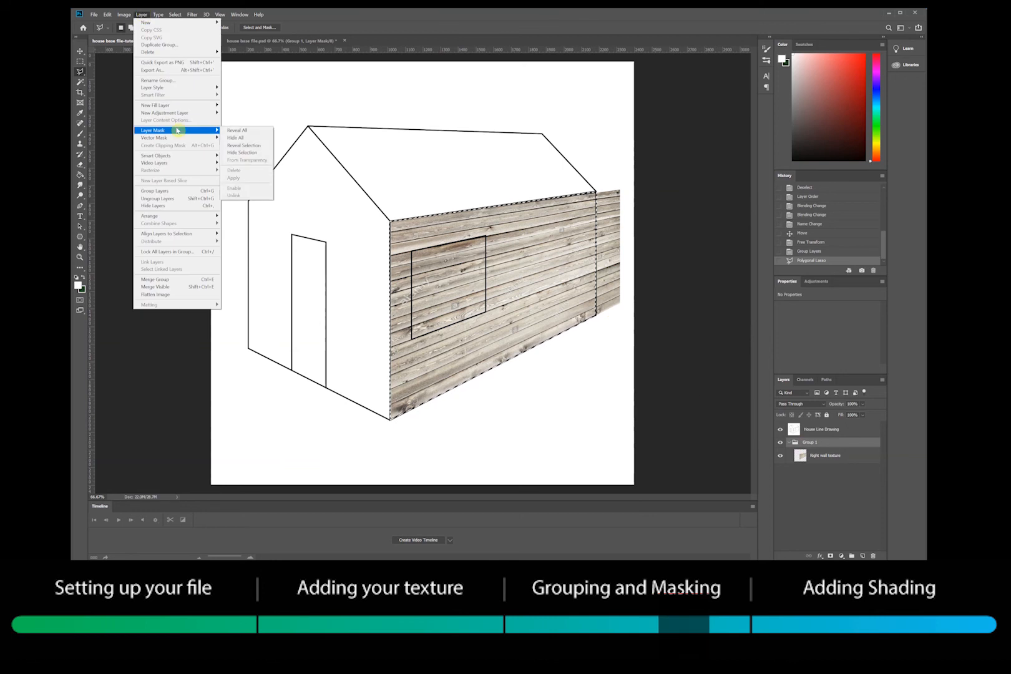
{"action": "left_click", "coordinate": [246, 148]}
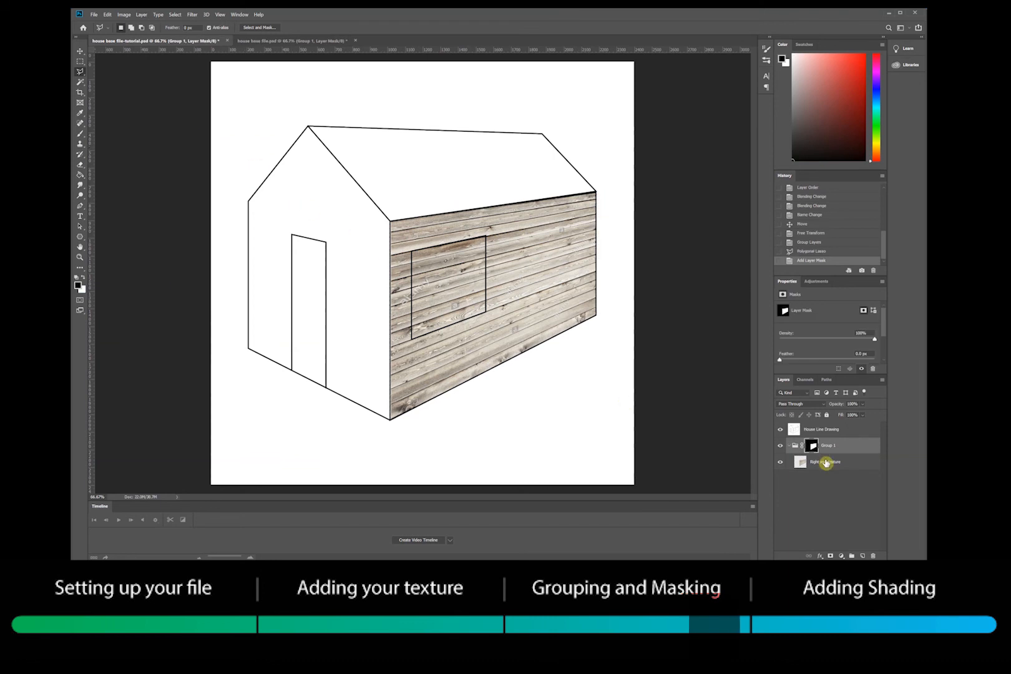
Create a new layer above the Right wall texture layer inside the group and name it "shading"
{"action": "left_click", "coordinate": [827, 462]}
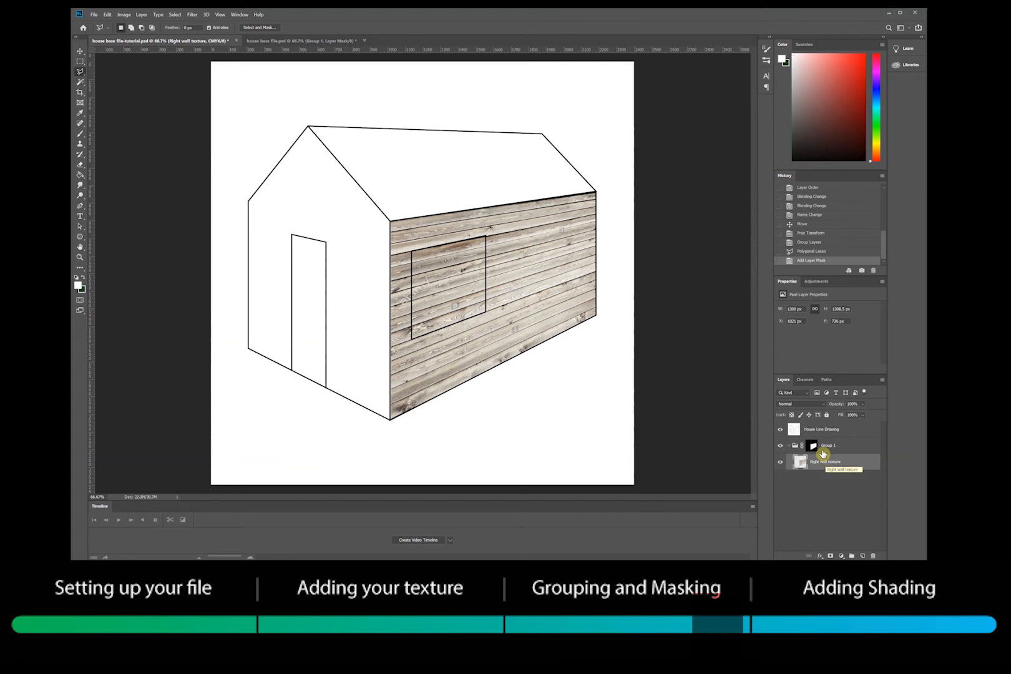
{"action": "left_click", "coordinate": [815, 447]}
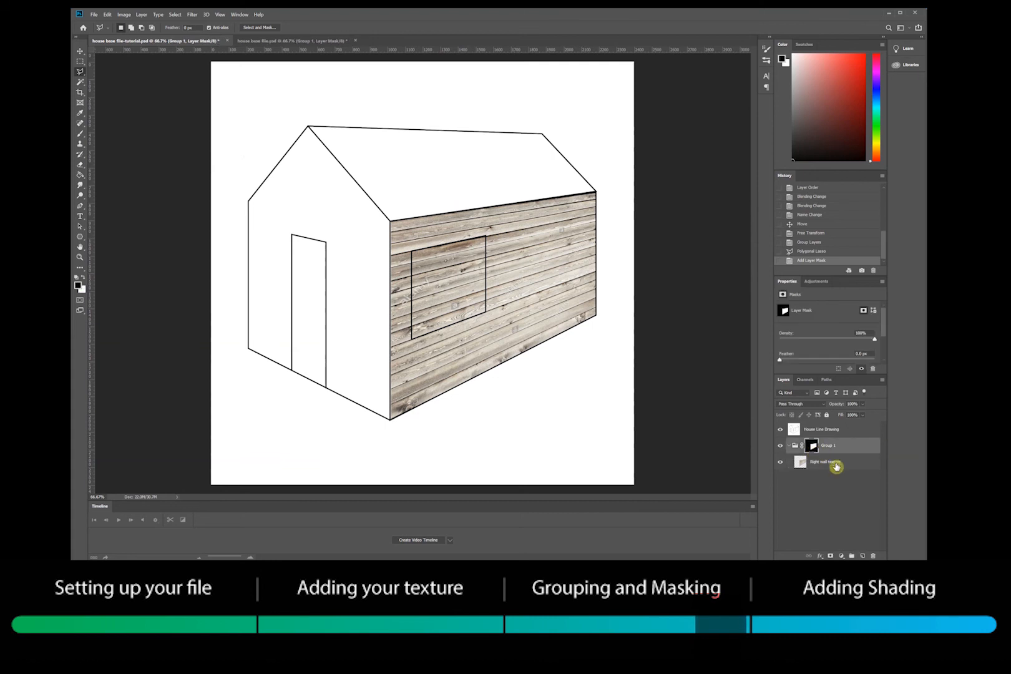
{"action": "left_click", "coordinate": [836, 464]}
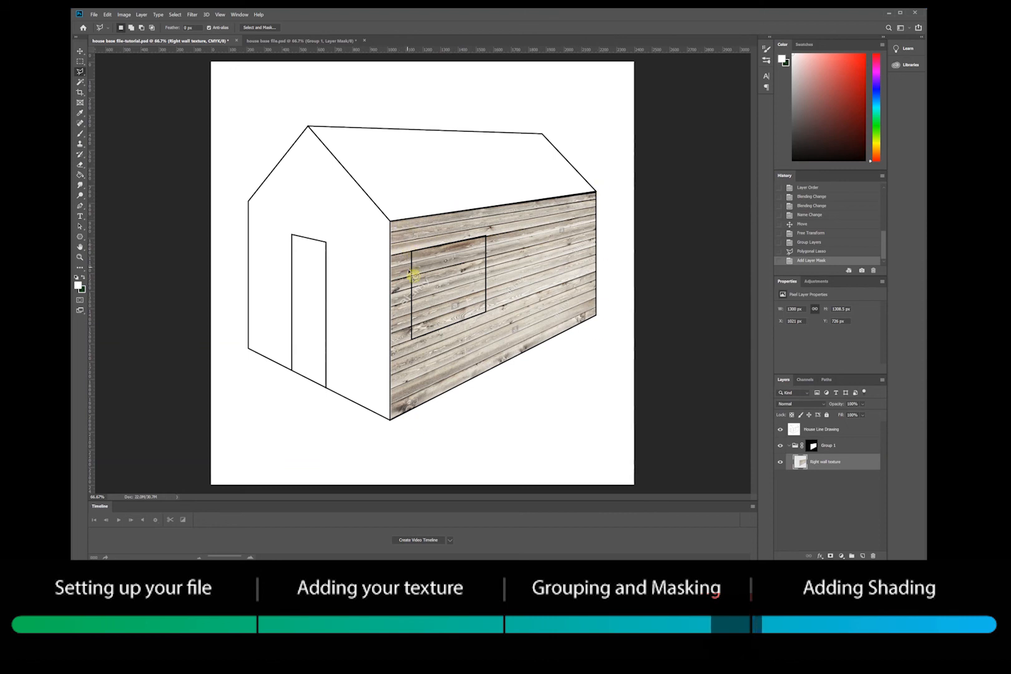
{"action": "left_click", "coordinate": [864, 557]}
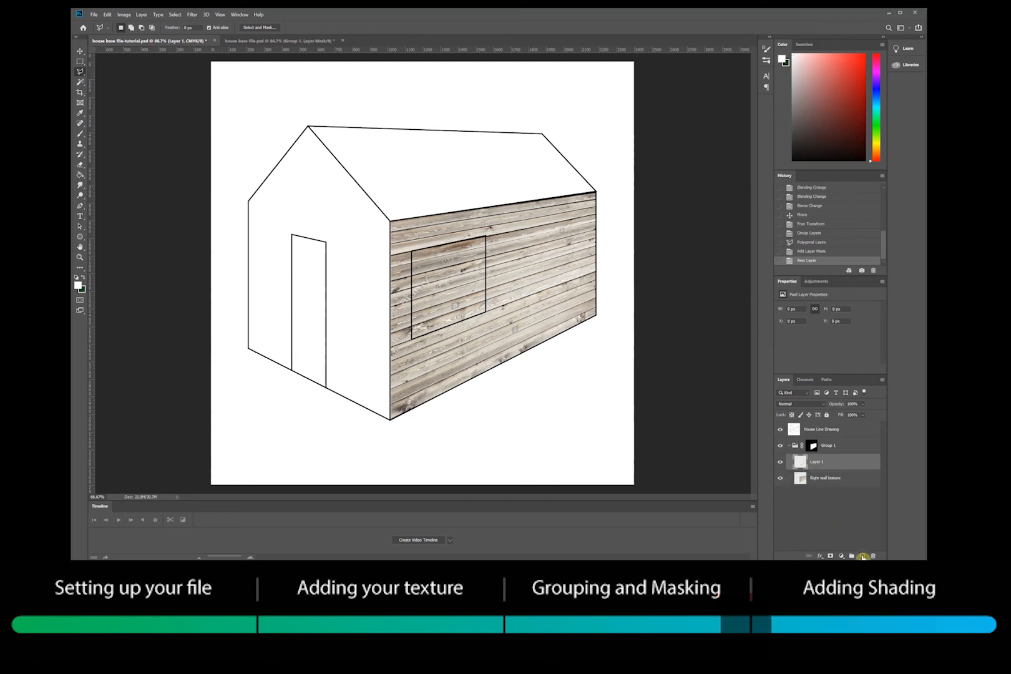
{"action": "double_click", "coordinate": [817, 463]}
{"action": "type", "text": "shadin"}
{"action": "key", "text": "Return"}
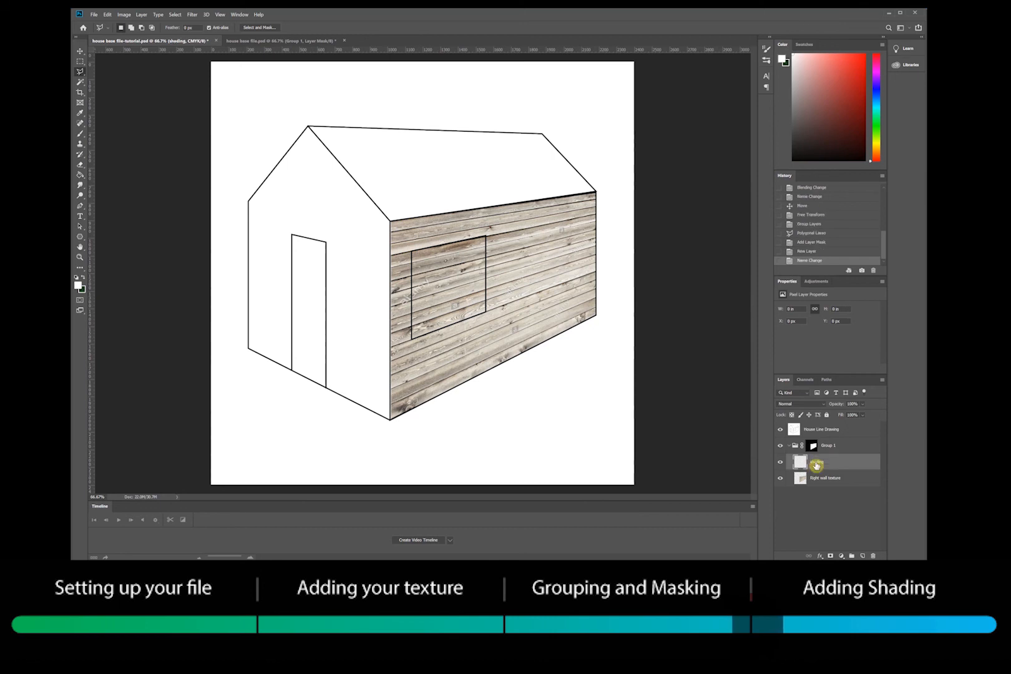
Rename the masked layer group as "Right hand wall"
{"action": "double_click", "coordinate": [828, 447]}
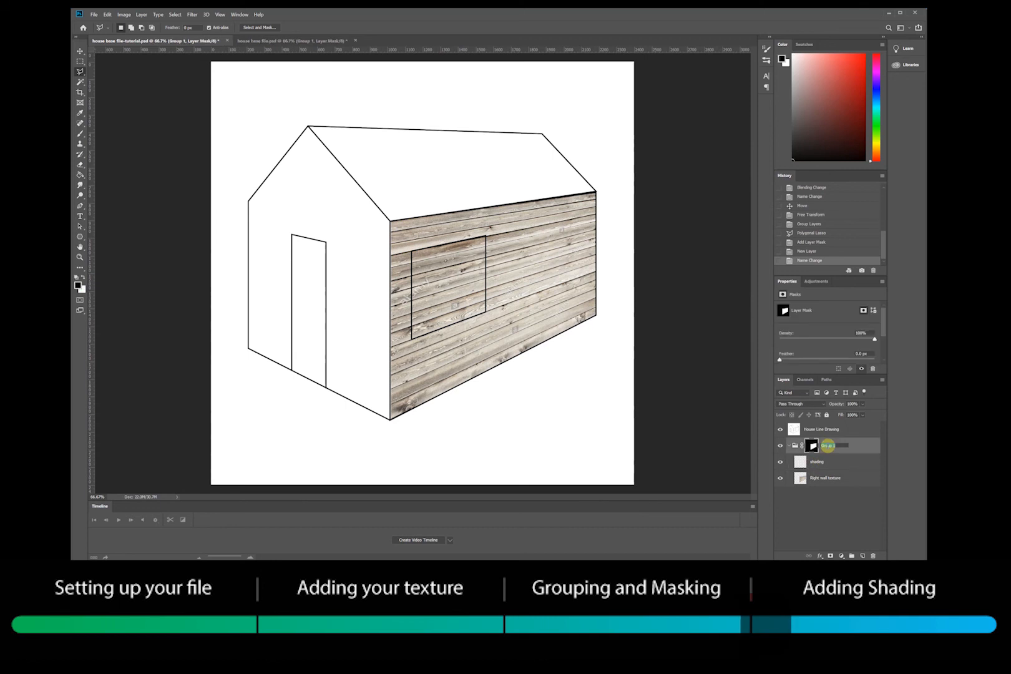
{"action": "type", "text": "right hand wall"}
{"action": "key", "text": "Return"}
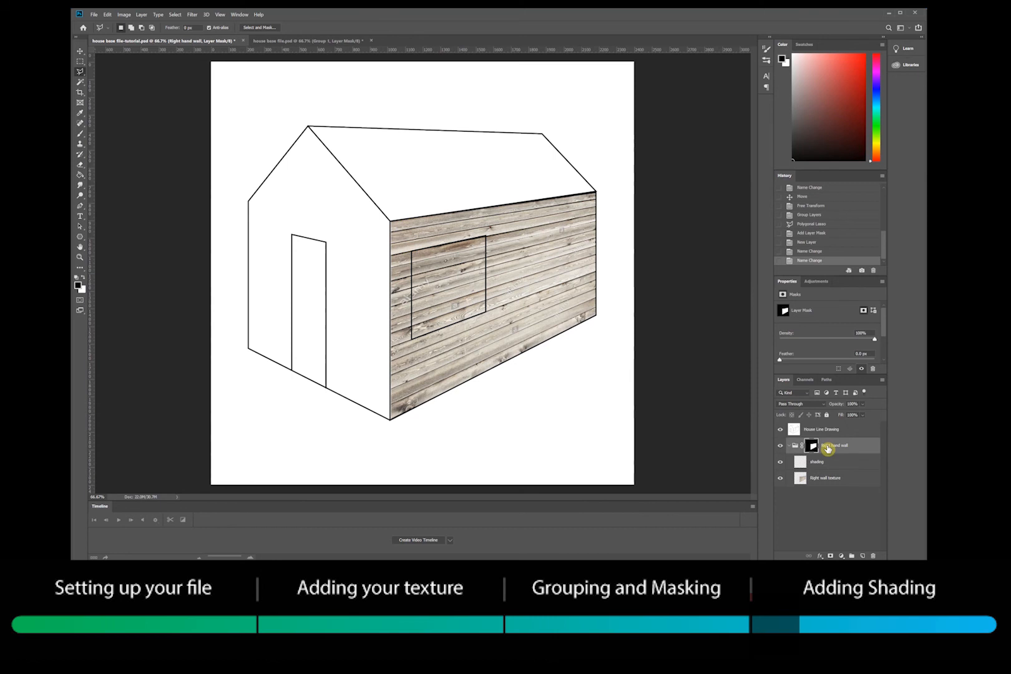
Set up the Brush tool for the shading layer as a soft round brush, 495 px in size with 0% hardness
{"action": "left_click", "coordinate": [828, 462]}
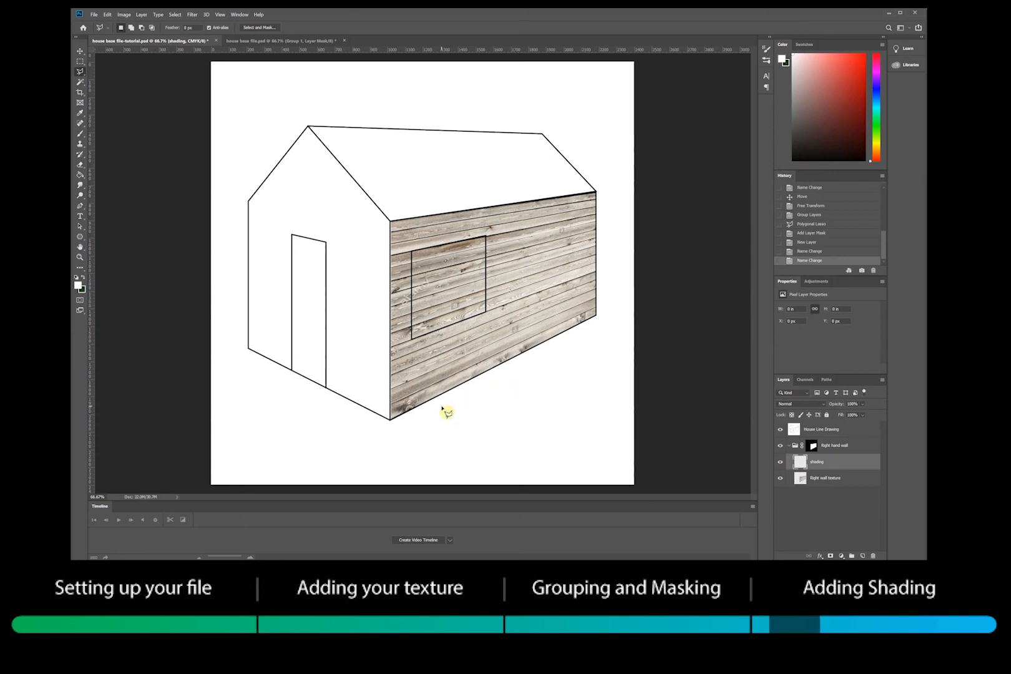
{"action": "left_click", "coordinate": [81, 134]}
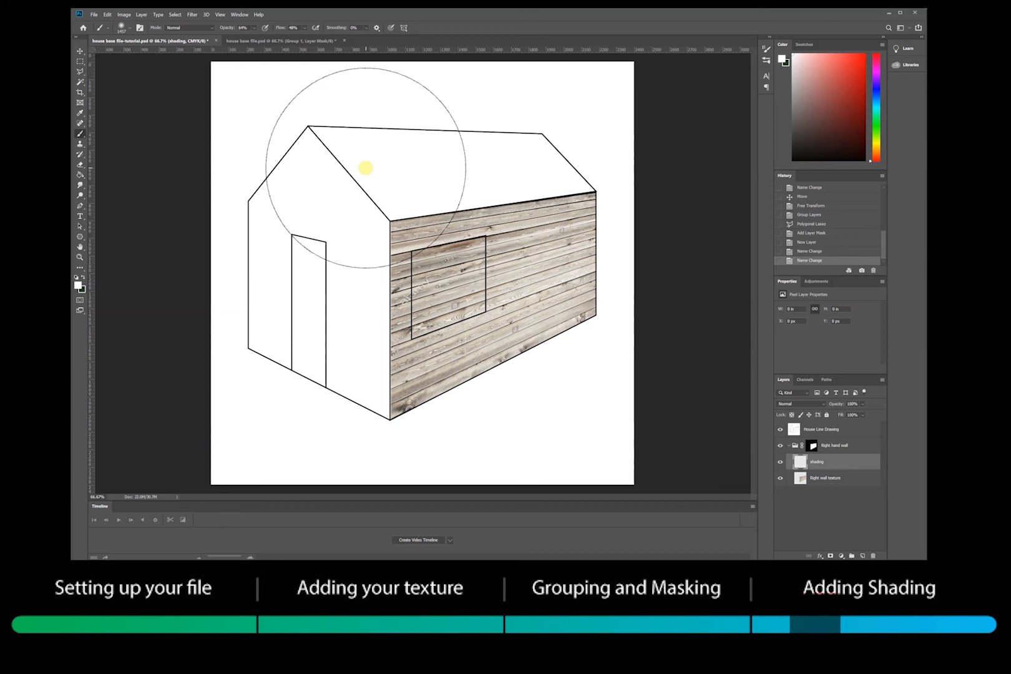
{"action": "left_click", "coordinate": [128, 28]}
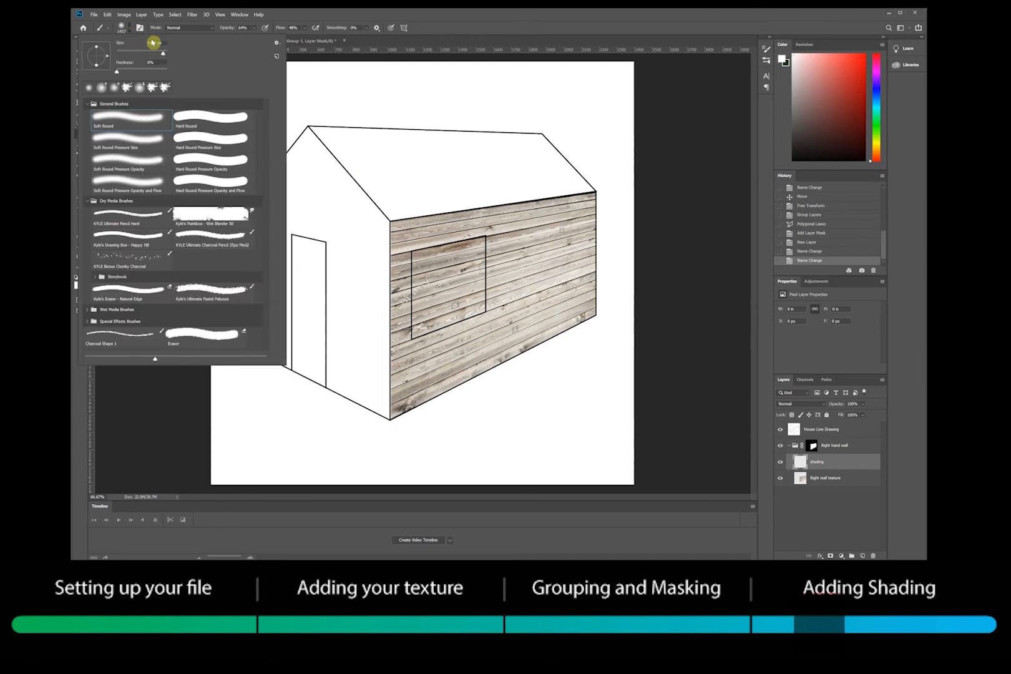
{"action": "left_click_drag", "start_coordinate": [164, 56], "coordinate": [161, 56]}
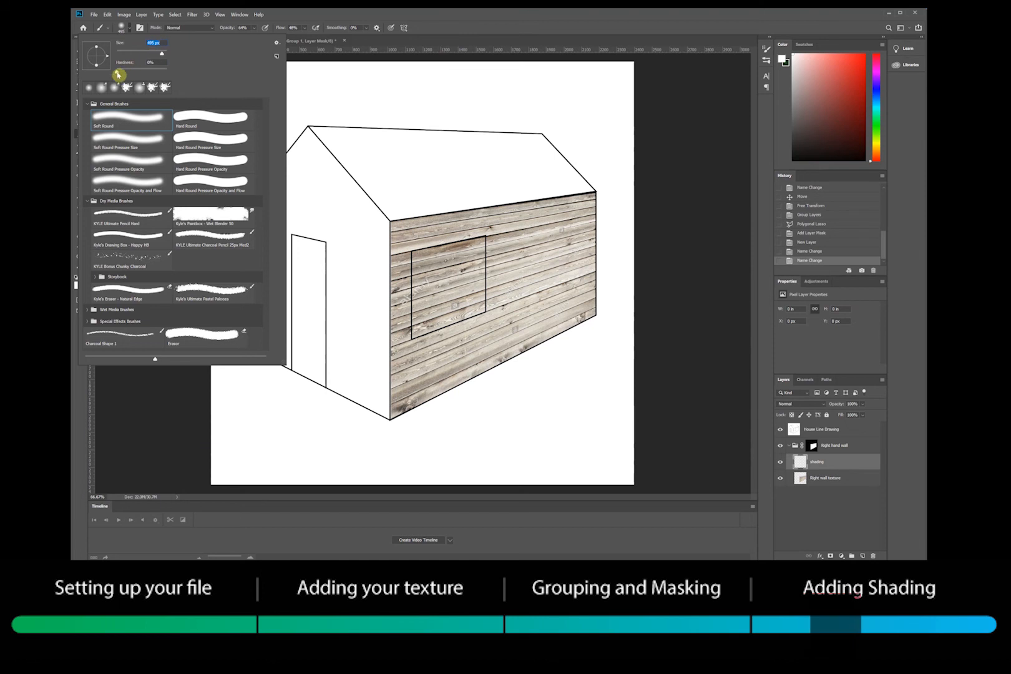
{"action": "mouse_move", "coordinate": [118, 74]}
{"action": "left_mouse_down"}
{"action": "mouse_move", "coordinate": [170, 73]}
{"action": "mouse_move", "coordinate": [115, 74]}
{"action": "left_mouse_up"}
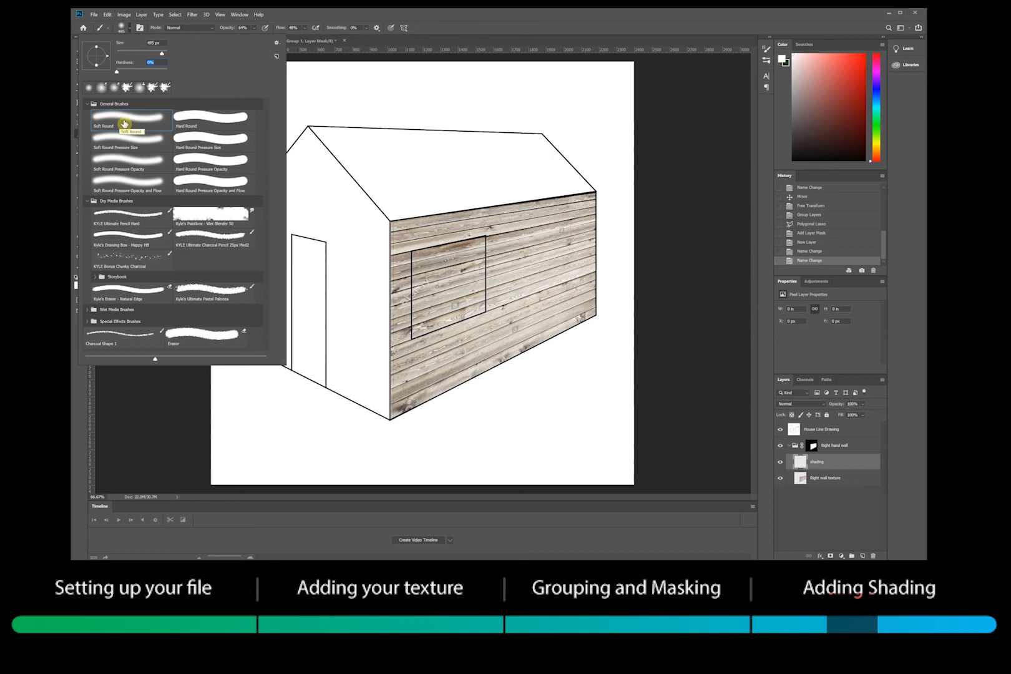
Try a brush hardness of 100%, return it to 0%, and close the brush settings
{"action": "left_click", "coordinate": [124, 72]}
{"action": "left_click", "coordinate": [167, 72]}
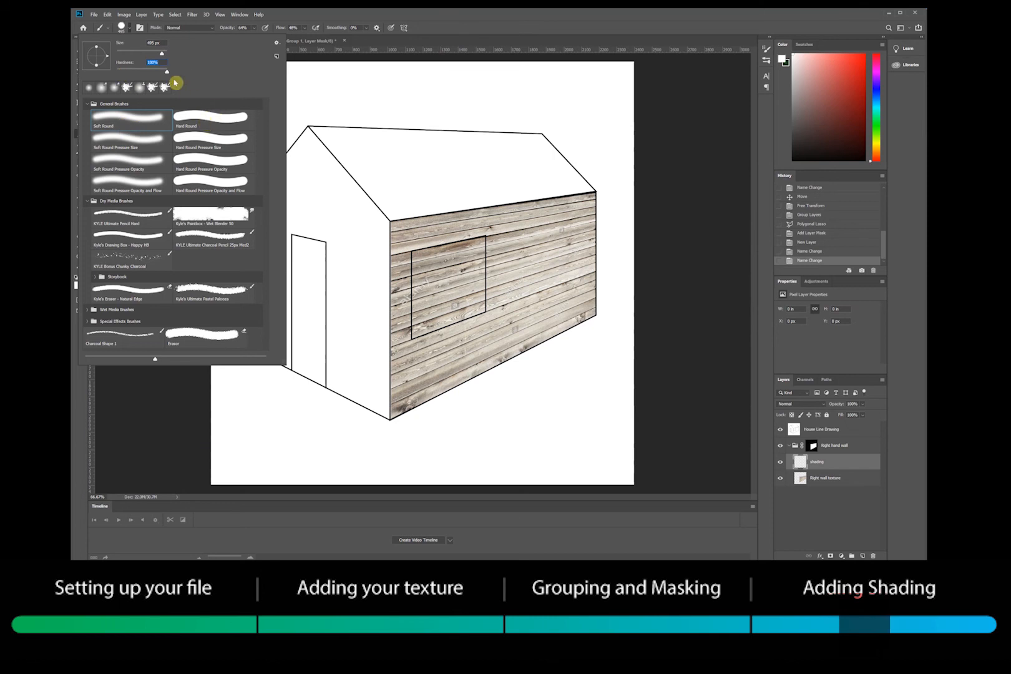
{"action": "left_click_drag", "start_coordinate": [167, 75], "coordinate": [109, 77]}
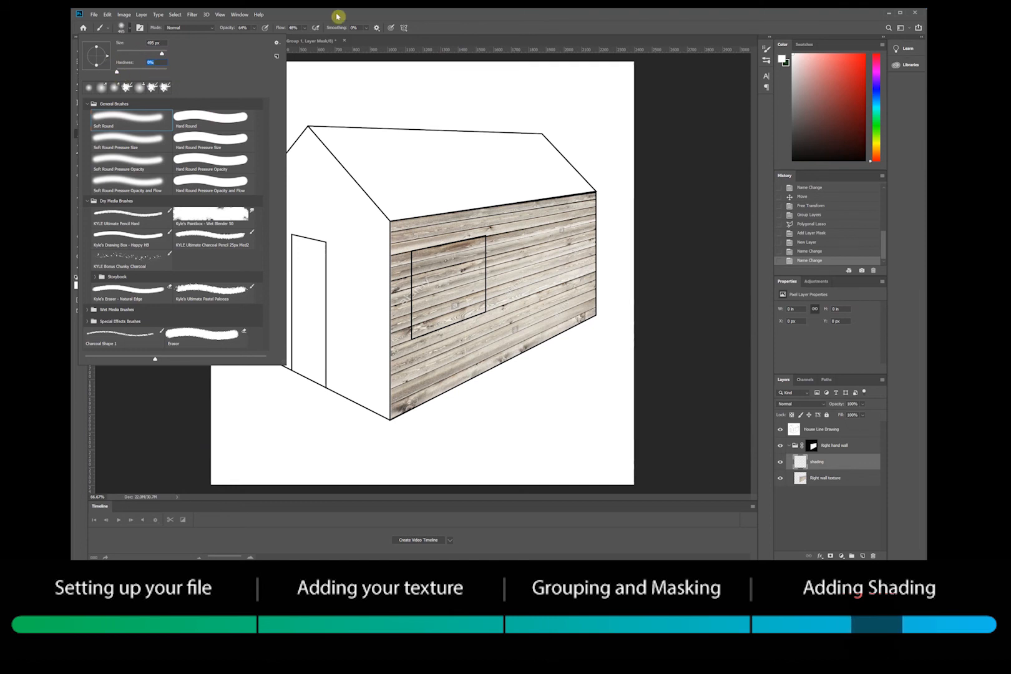
{"action": "left_click", "coordinate": [478, 17]}
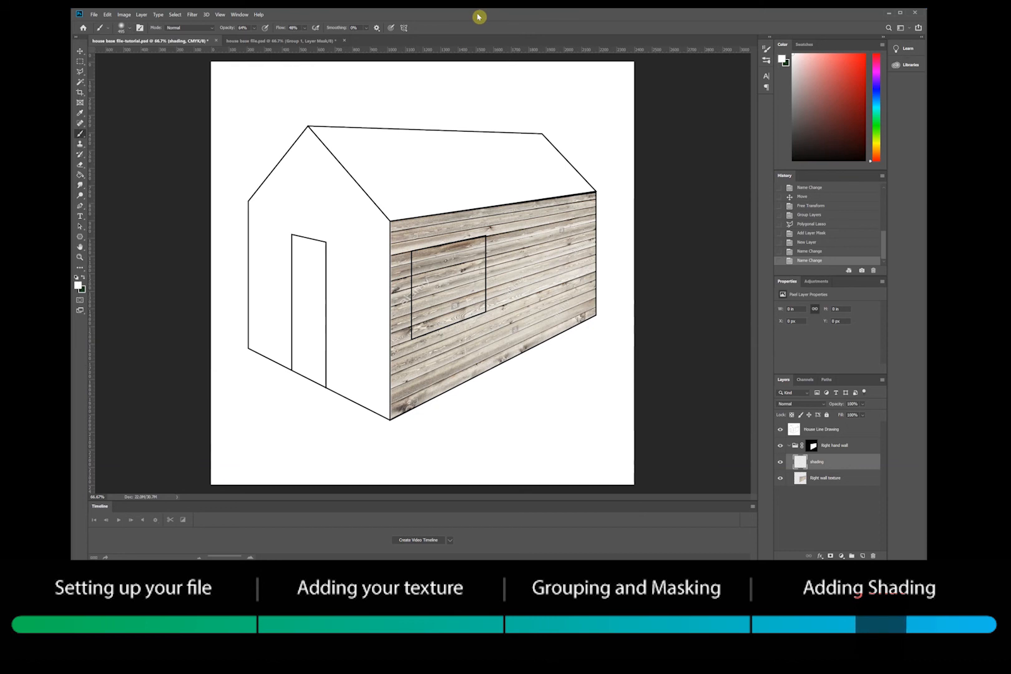
Paint near-black (#1b1717) shading along the right wall's far edge and ground edge on the shading layer
{"action": "left_click", "coordinate": [78, 286]}
{"action": "left_click", "coordinate": [624, 200]}
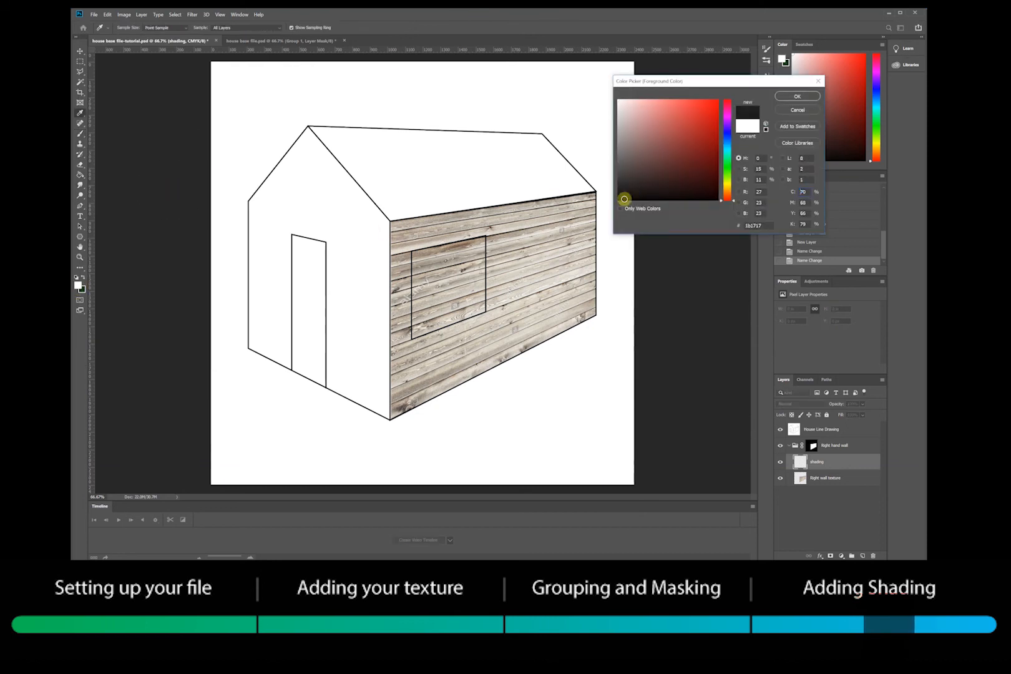
{"action": "left_click", "coordinate": [788, 96]}
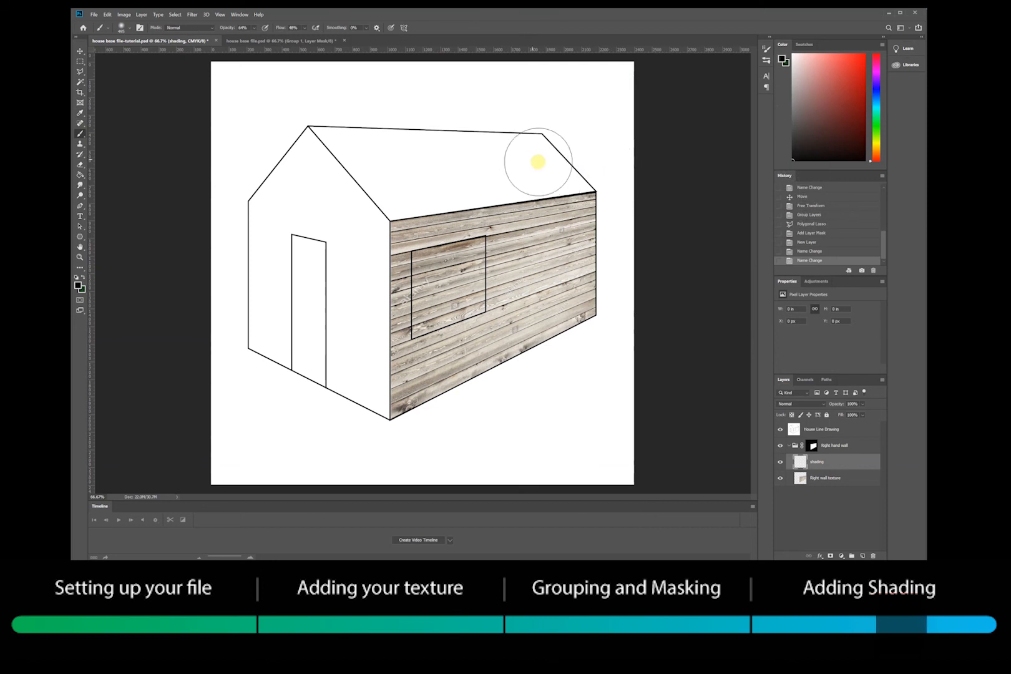
{"action": "mouse_move", "coordinate": [585, 200]}
{"action": "left_mouse_down"}
{"action": "mouse_move", "coordinate": [601, 284]}
{"action": "mouse_move", "coordinate": [592, 330]}
{"action": "mouse_move", "coordinate": [558, 376]}
{"action": "mouse_move", "coordinate": [452, 434]}
{"action": "mouse_move", "coordinate": [609, 302]}
{"action": "mouse_move", "coordinate": [522, 370]}
{"action": "mouse_move", "coordinate": [403, 432]}
{"action": "left_mouse_up"}
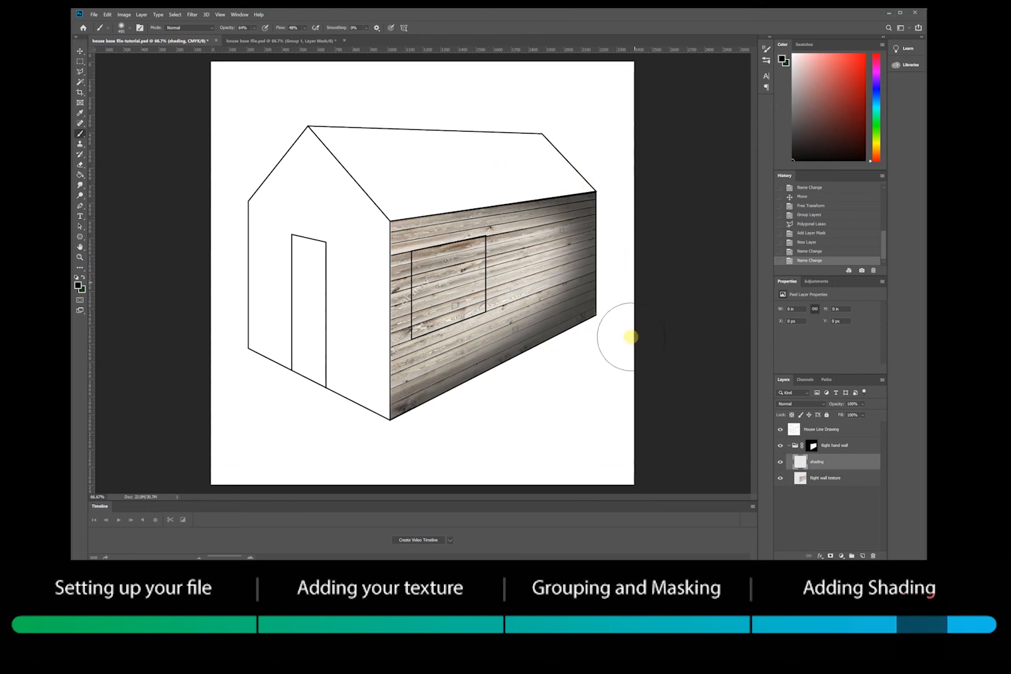
{"action": "mouse_move", "coordinate": [441, 438]}
{"action": "left_mouse_down"}
{"action": "mouse_move", "coordinate": [361, 451]}
{"action": "mouse_move", "coordinate": [377, 449]}
{"action": "mouse_move", "coordinate": [382, 432]}
{"action": "left_mouse_up"}
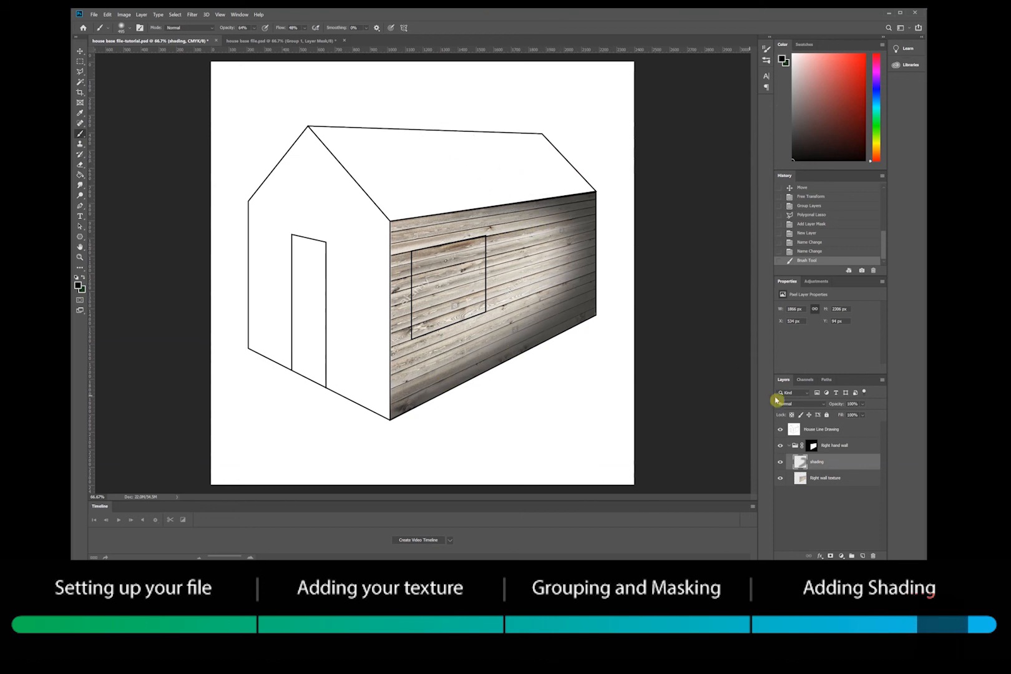
Set the shading layer's blending mode to Multiply, switching back to Normal once to compare the two
{"action": "left_click", "coordinate": [802, 406]}
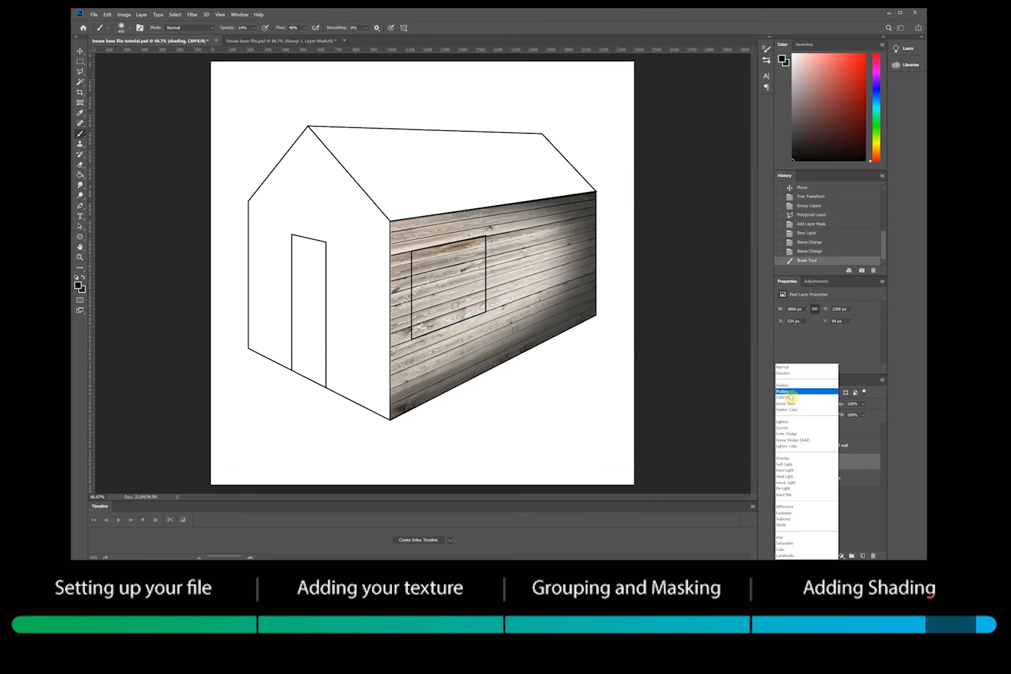
{"action": "left_click", "coordinate": [788, 391]}
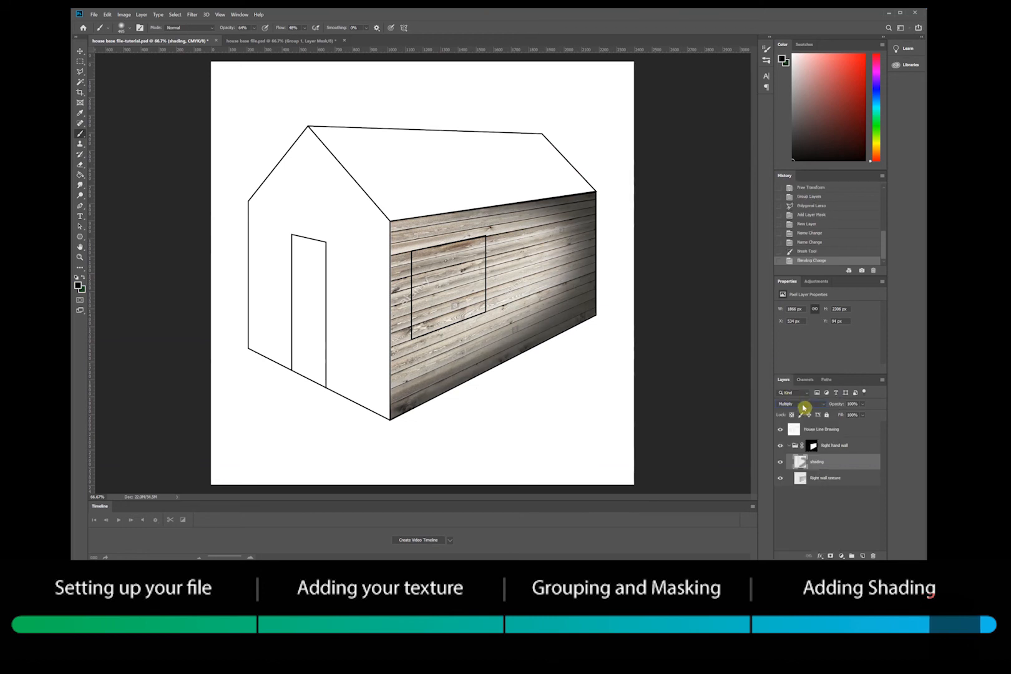
{"action": "left_click", "coordinate": [804, 406]}
{"action": "left_click", "coordinate": [790, 368]}
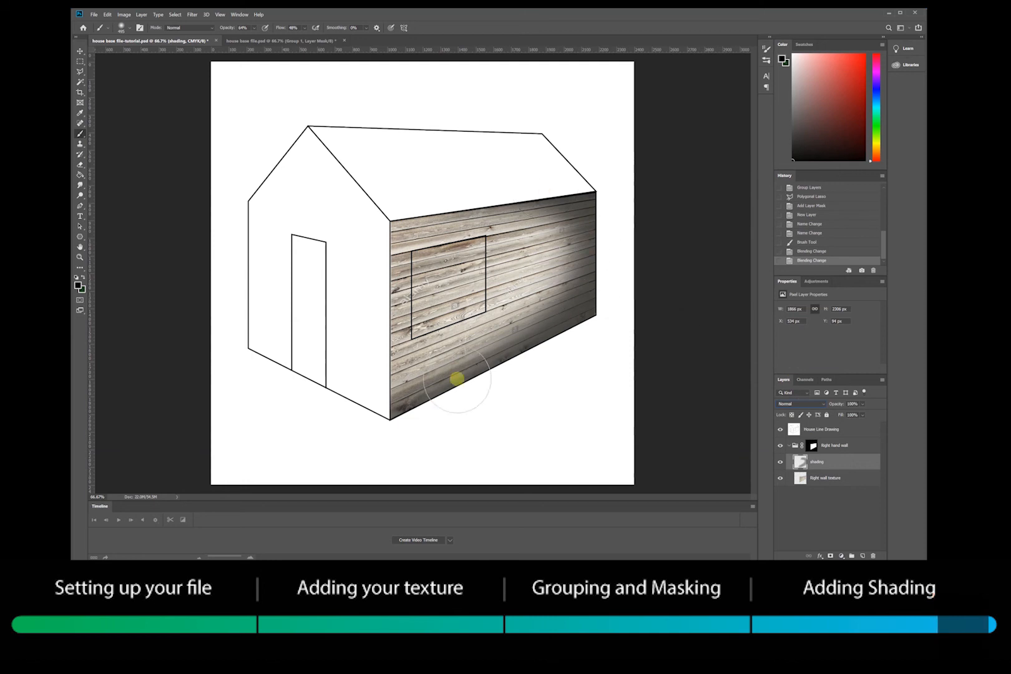
{"action": "left_click", "coordinate": [806, 409]}
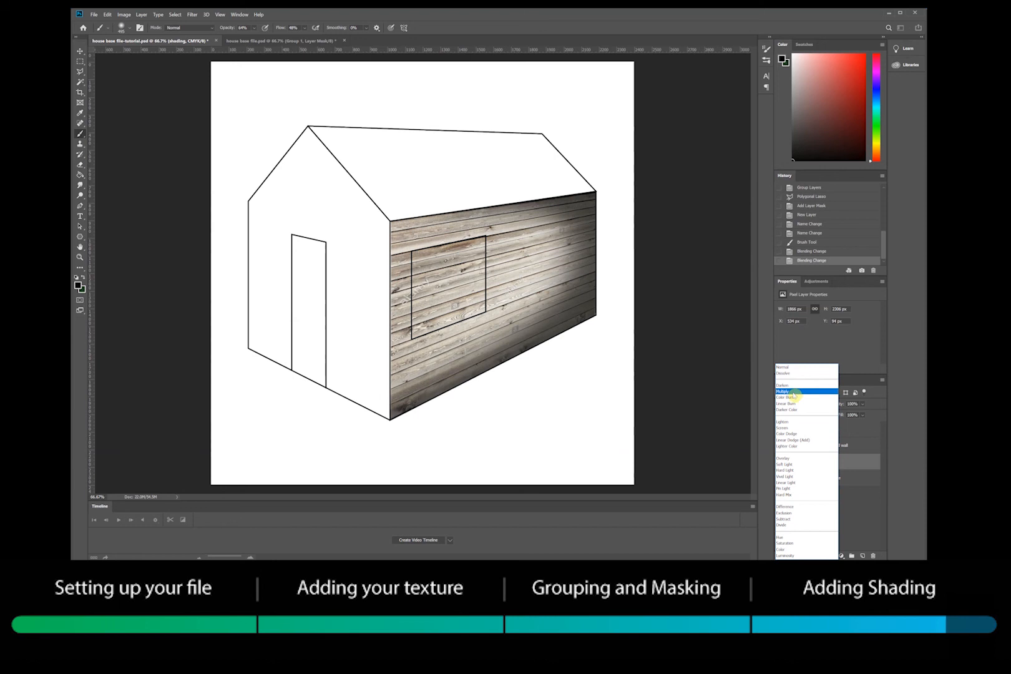
{"action": "left_click", "coordinate": [793, 392]}
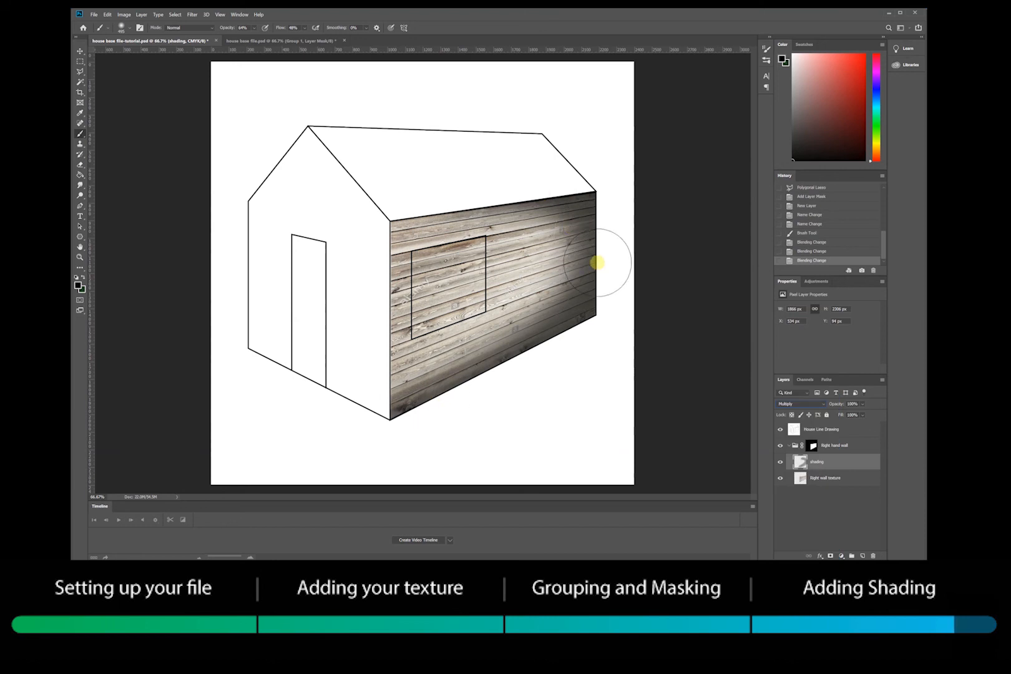
Lower the shading layer's opacity to 57% and collapse the Right hand wall group
{"action": "left_click", "coordinate": [864, 407]}
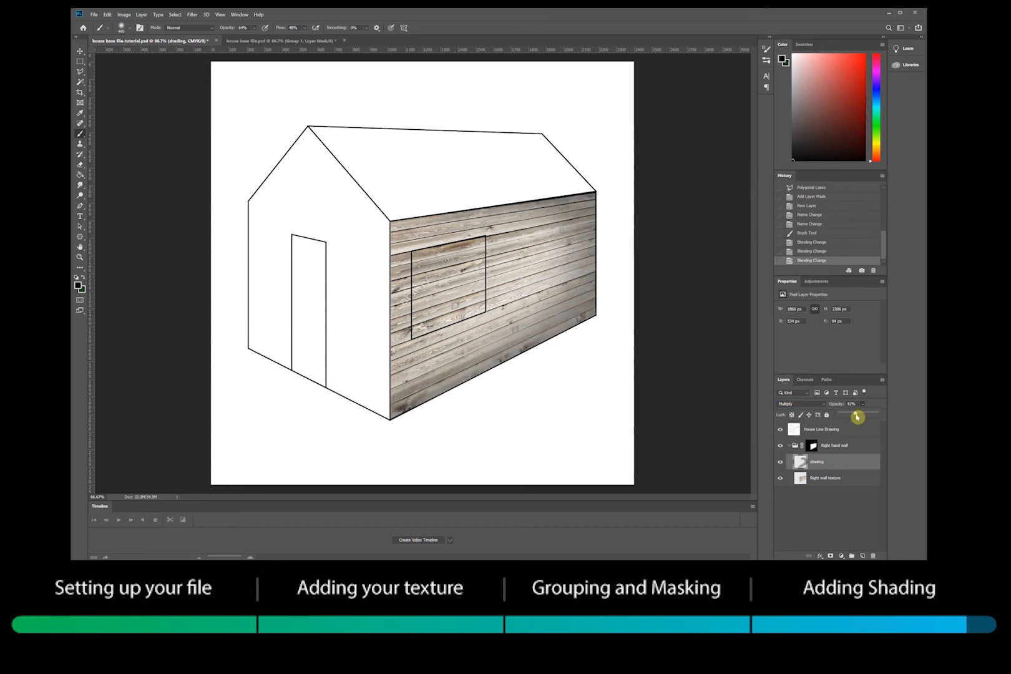
{"action": "mouse_move", "coordinate": [858, 417]}
{"action": "left_mouse_down"}
{"action": "mouse_move", "coordinate": [885, 418]}
{"action": "mouse_move", "coordinate": [853, 418]}
{"action": "mouse_move", "coordinate": [864, 420]}
{"action": "left_mouse_up"}
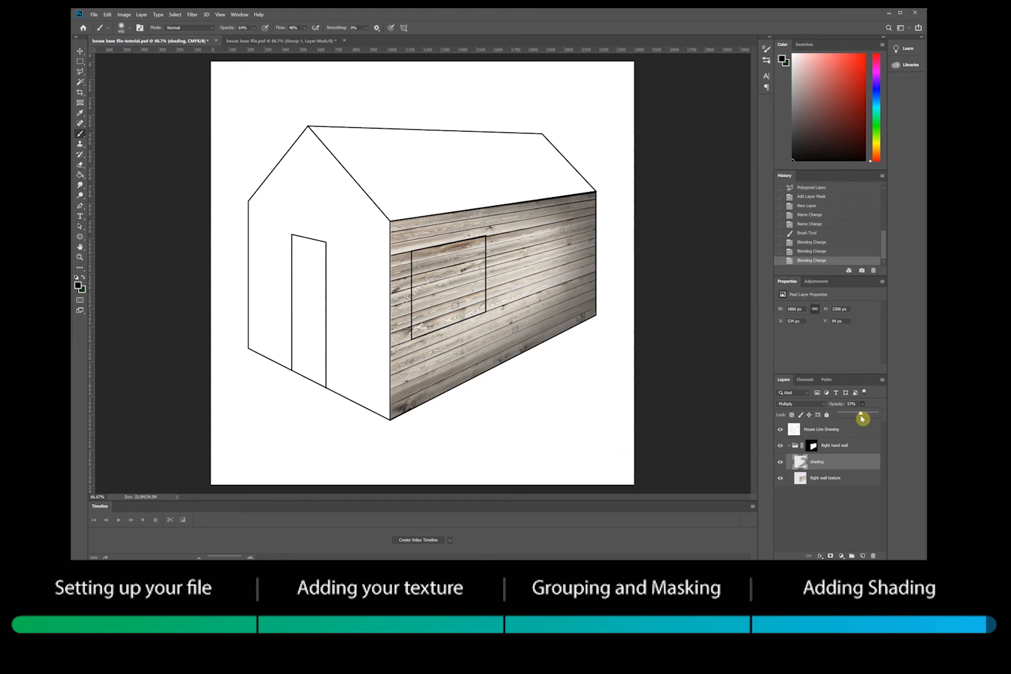
{"action": "left_click_drag", "start_coordinate": [862, 419], "coordinate": [861, 420]}
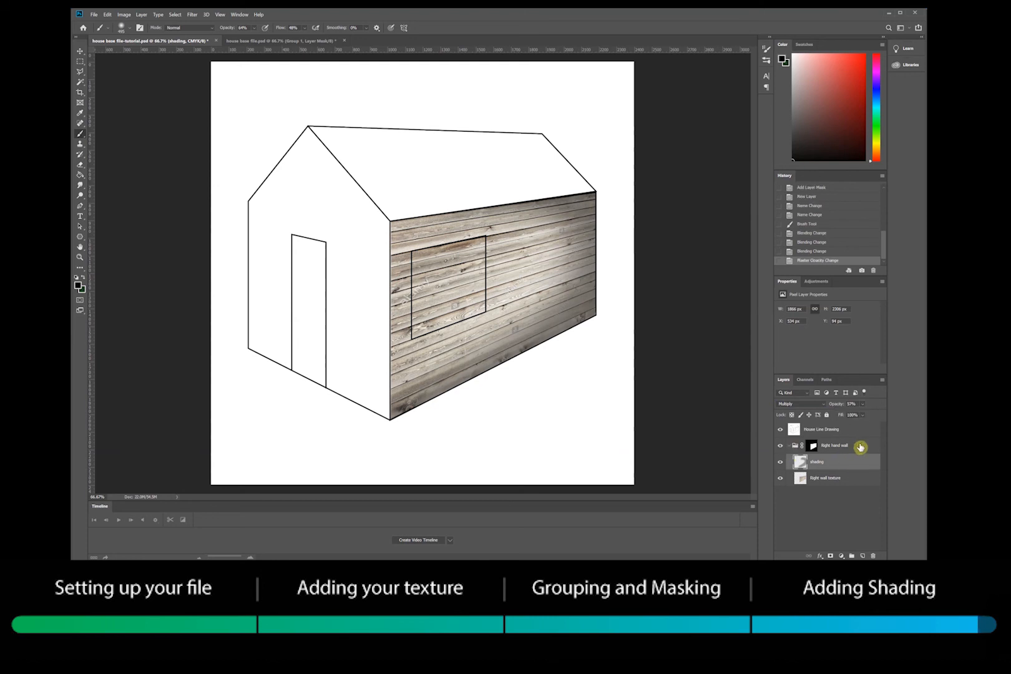
{"action": "left_click", "coordinate": [846, 446]}
{"action": "left_click", "coordinate": [790, 447]}
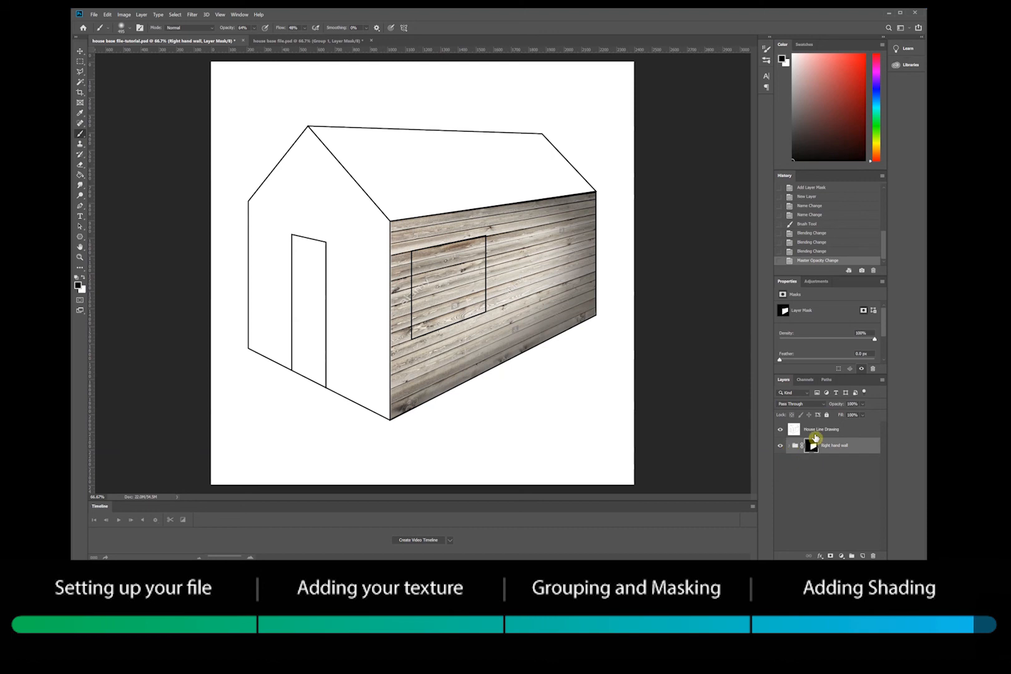